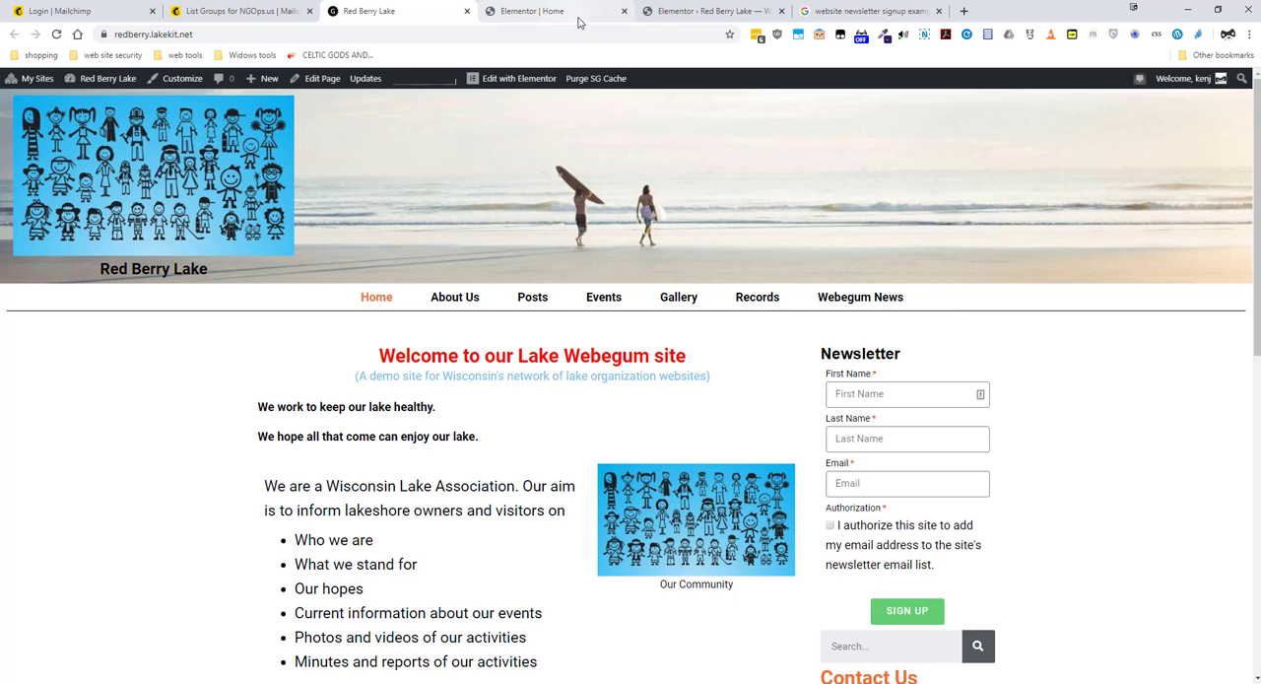
Step: Examine the MailChimp API key entry in Elementor's Integrations settings
{"action": "left_click", "coordinate": [710, 15]}
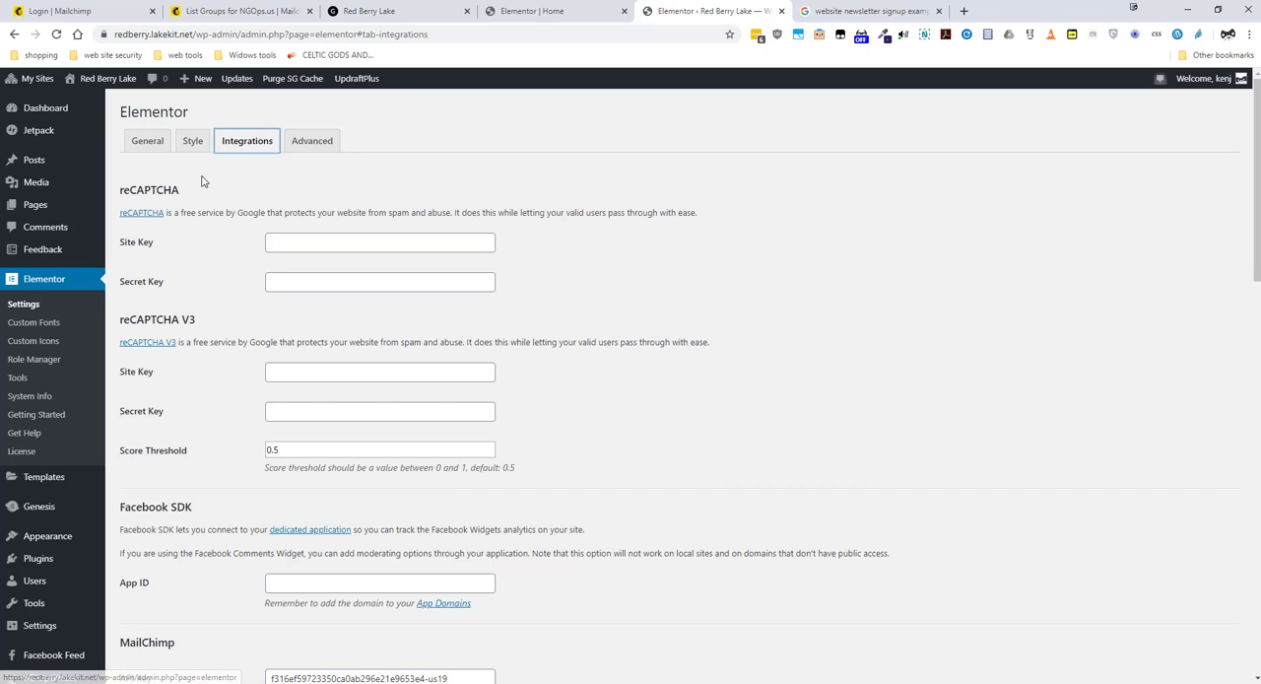
{"action": "left_click", "coordinate": [29, 306]}
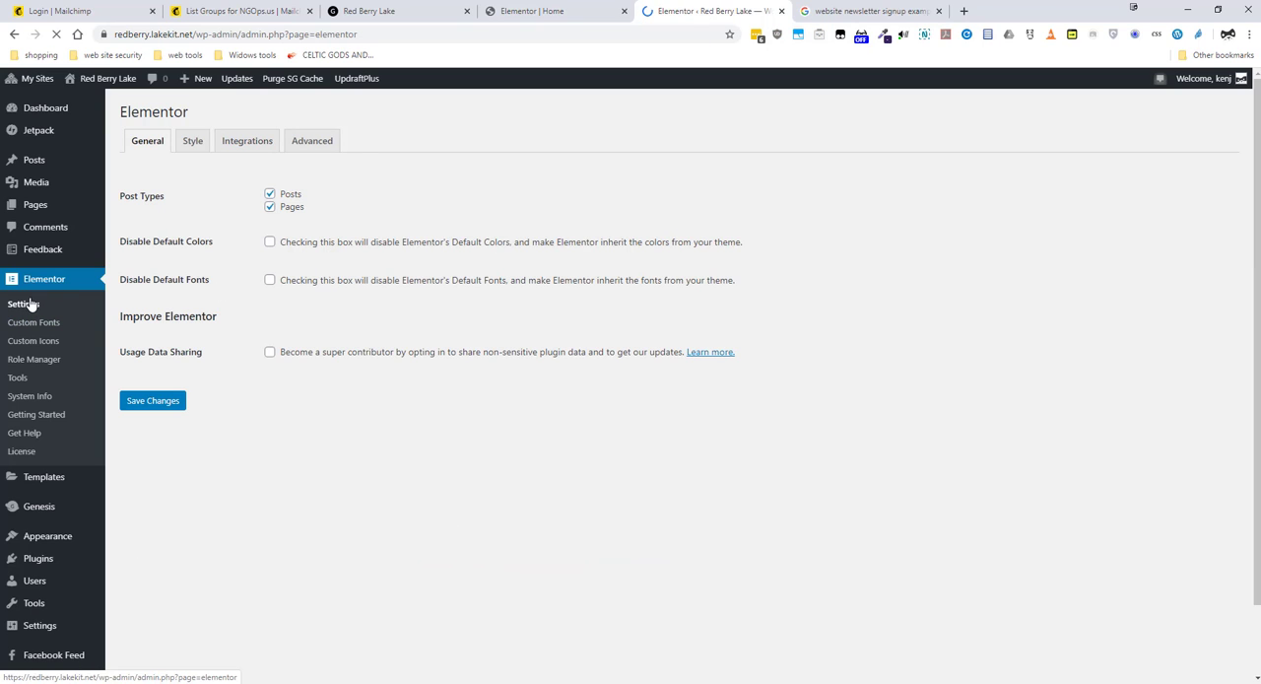
{"action": "left_click", "coordinate": [246, 141]}
{"action": "scroll", "coordinate": [238, 466], "scroll_direction": "down", "scroll_amount": 2}
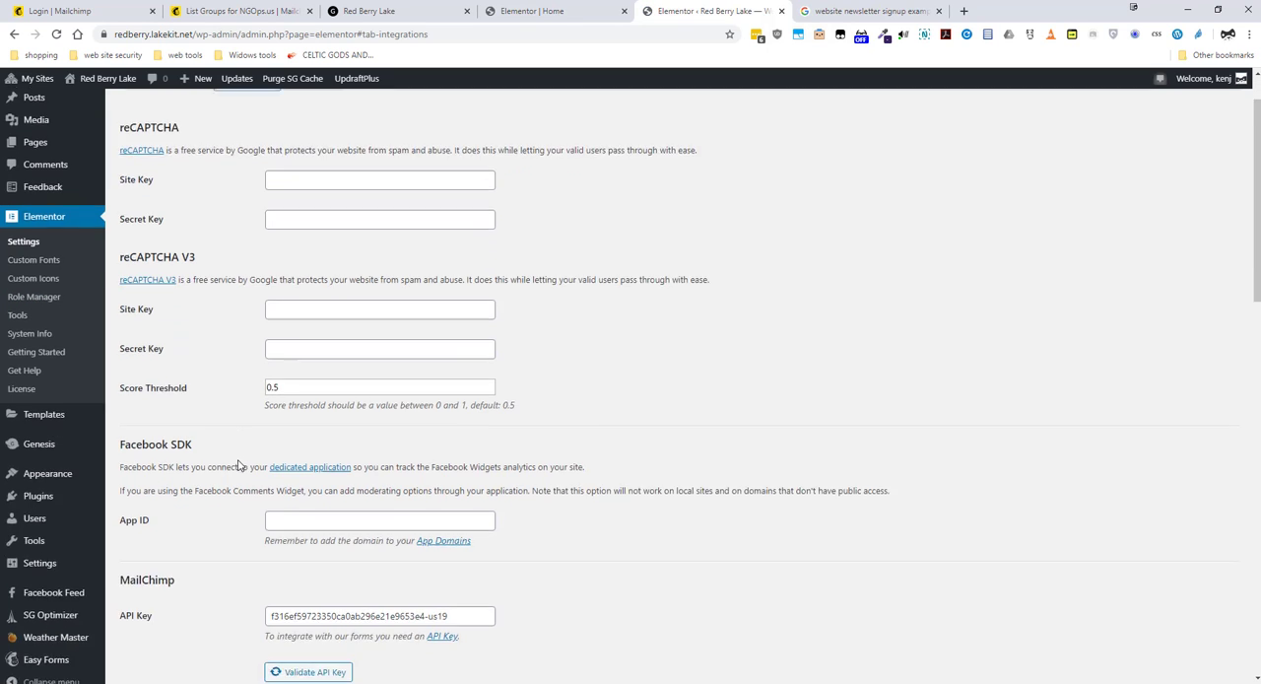
{"action": "scroll", "coordinate": [239, 466], "scroll_direction": "down", "scroll_amount": 2}
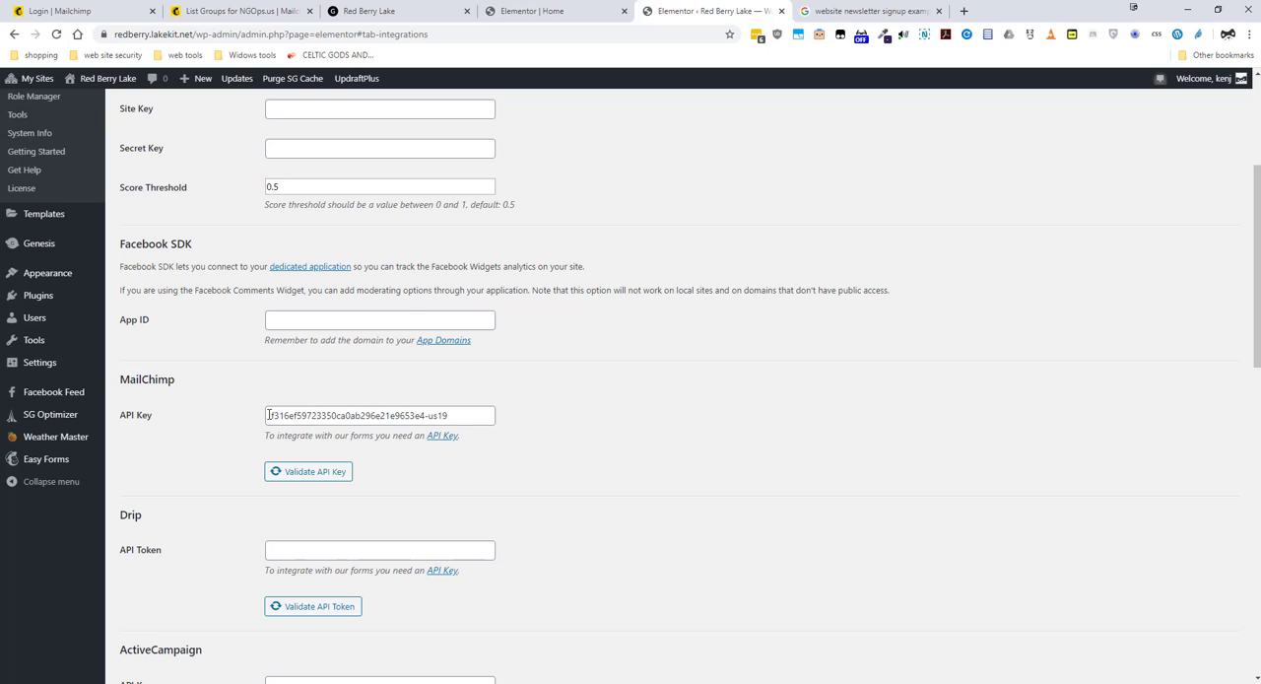
{"action": "left_click_drag", "start_coordinate": [266, 414], "coordinate": [471, 404]}
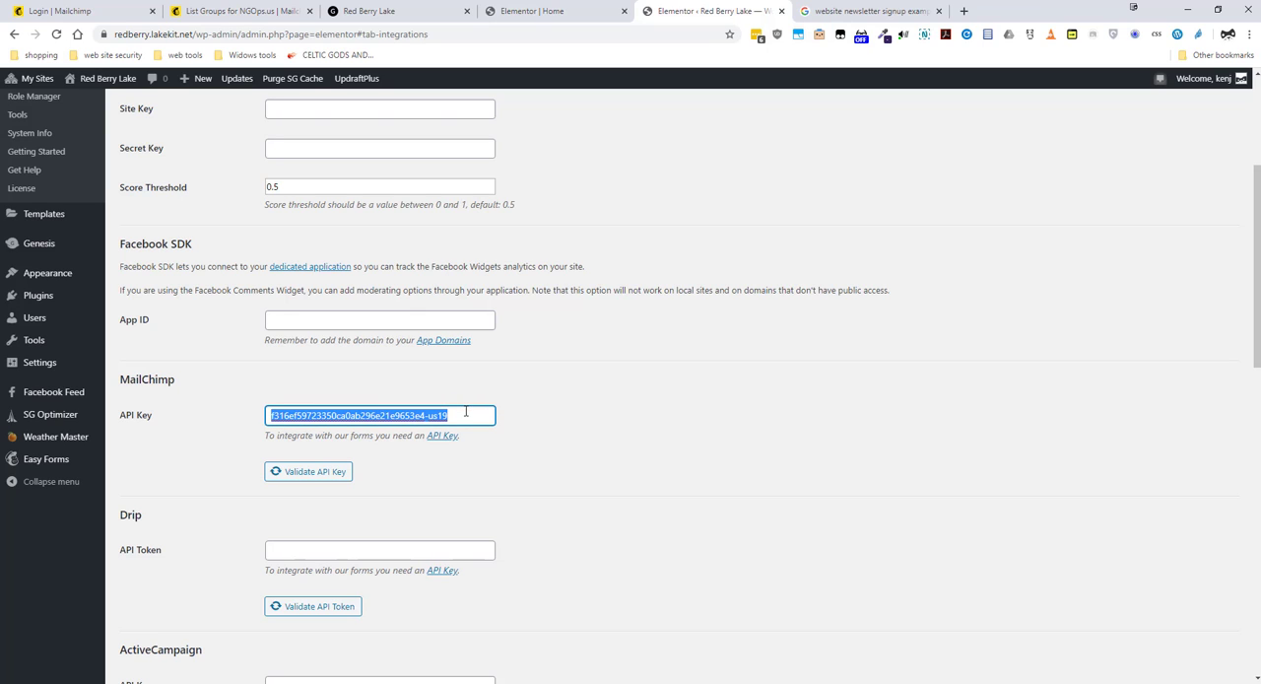
{"action": "left_click", "coordinate": [464, 413]}
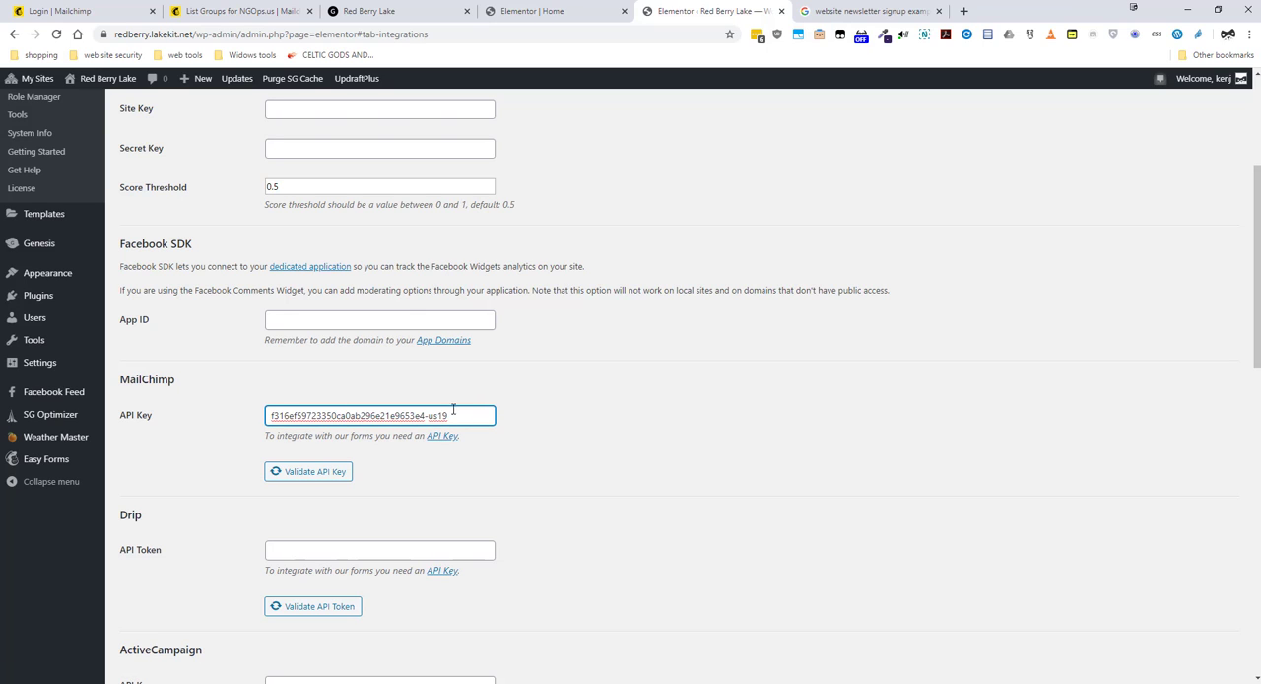
{"action": "left_click_drag", "start_coordinate": [453, 414], "coordinate": [262, 424]}
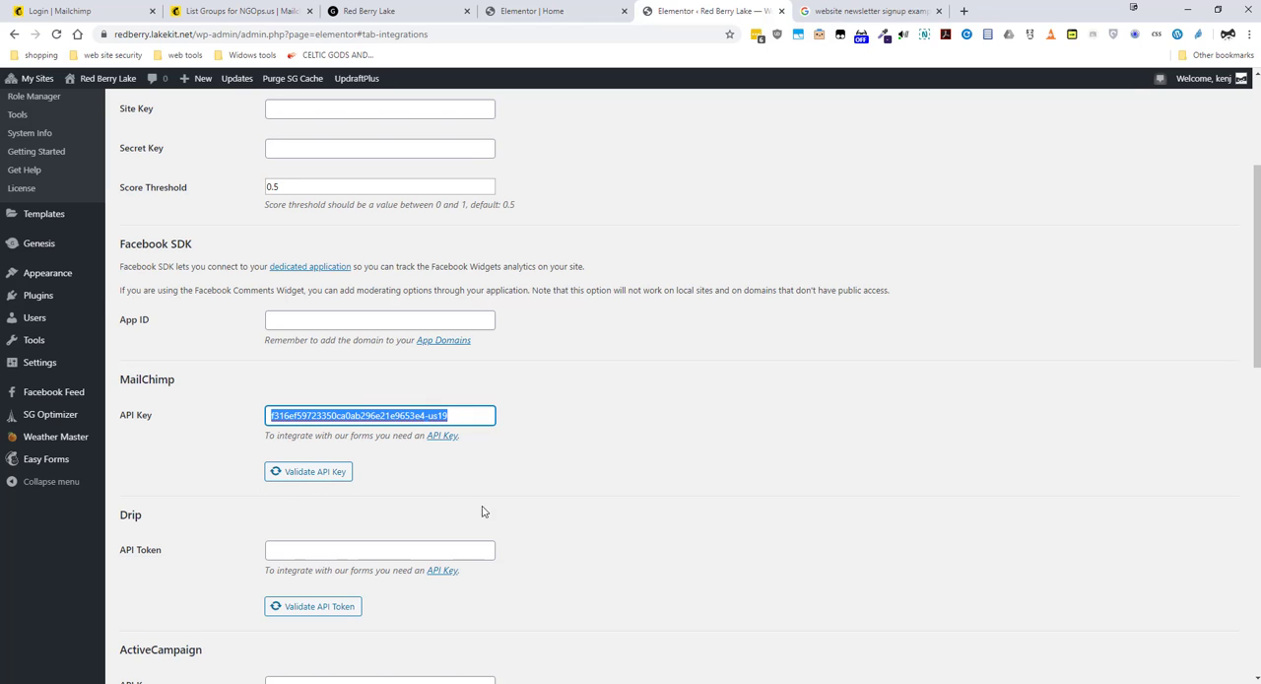
{"action": "scroll", "coordinate": [675, 419], "scroll_direction": "up", "scroll_amount": 3}
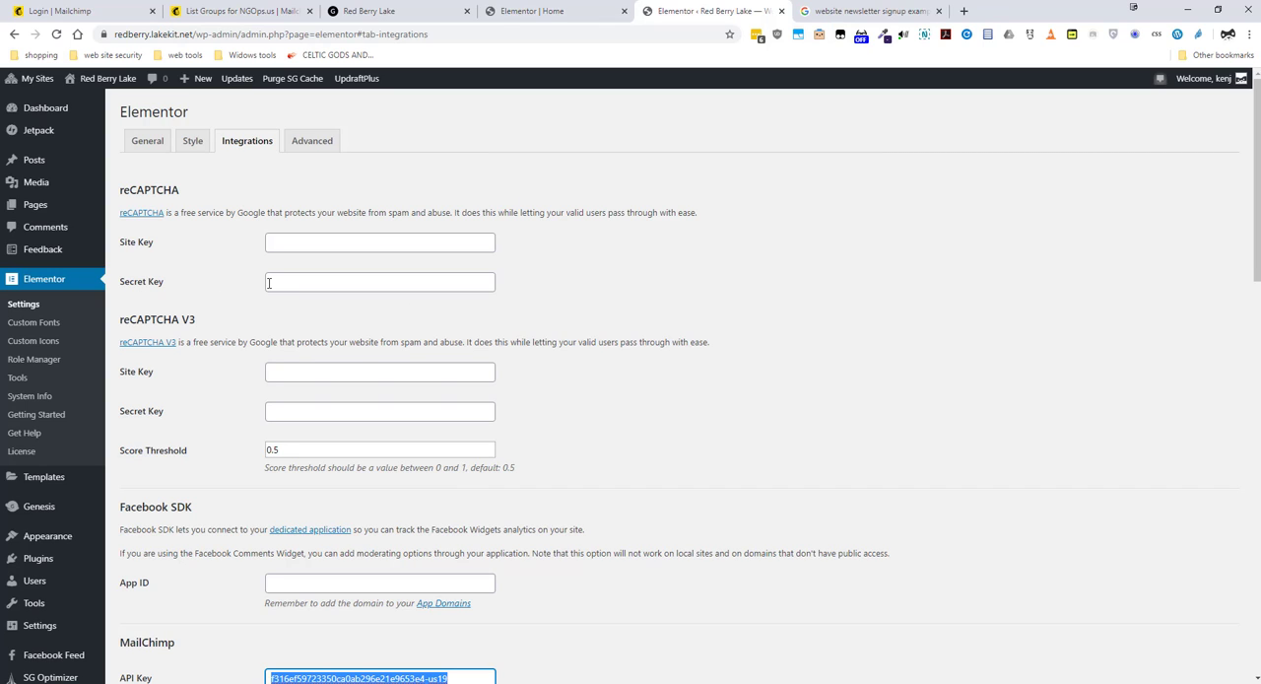
{"action": "scroll", "coordinate": [344, 262], "scroll_direction": "down", "scroll_amount": 2}
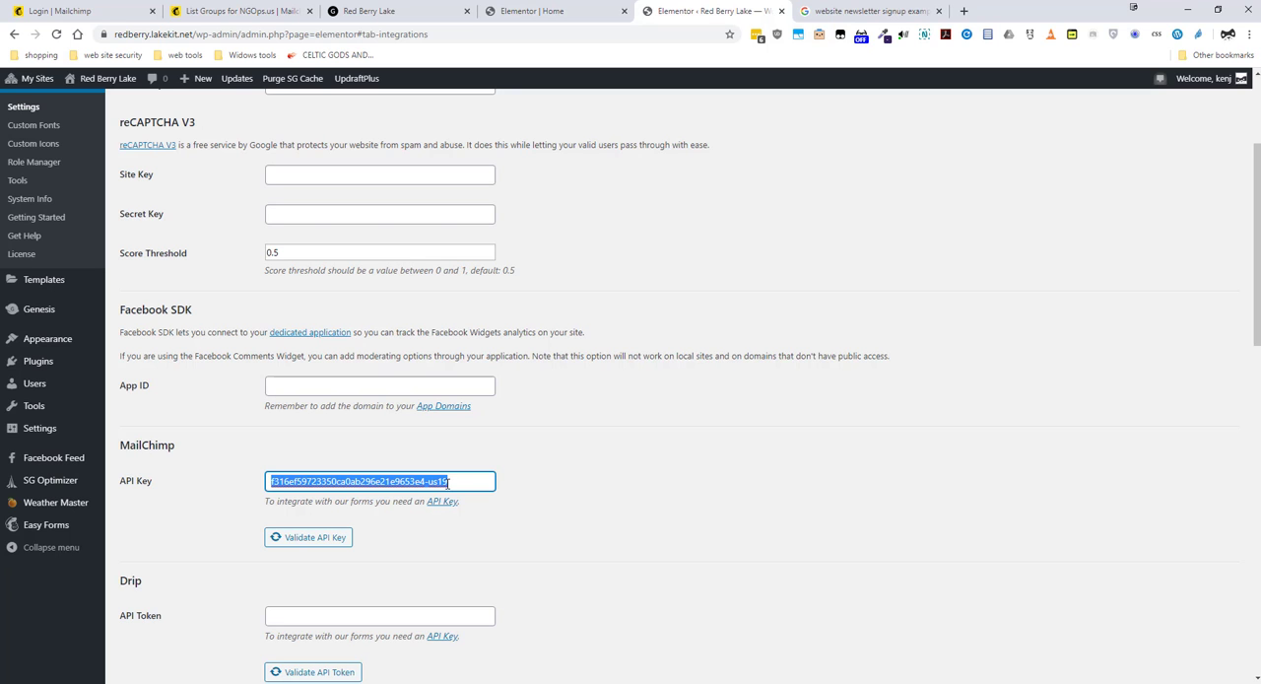
Step: In the Home page editor, add a Heading widget between the existing signup form and the search box, titled "Newsletter"
{"action": "left_click", "coordinate": [556, 14]}
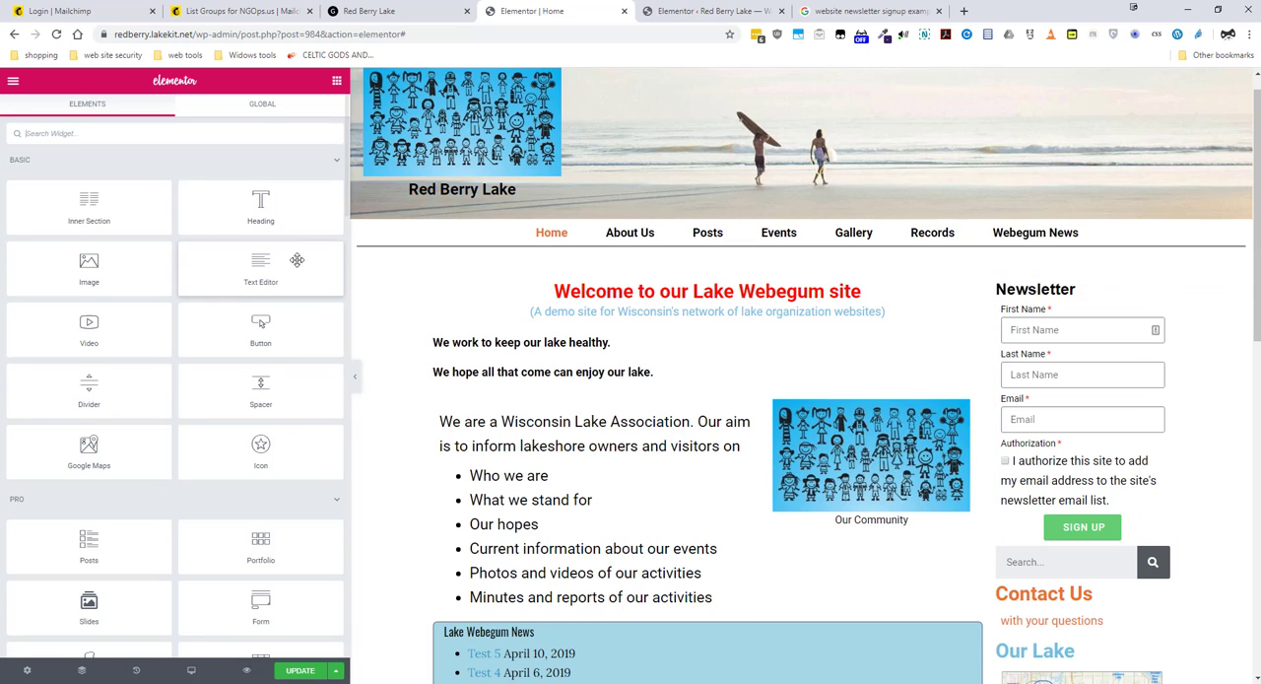
{"action": "left_click_drag", "start_coordinate": [284, 215], "coordinate": [1112, 537]}
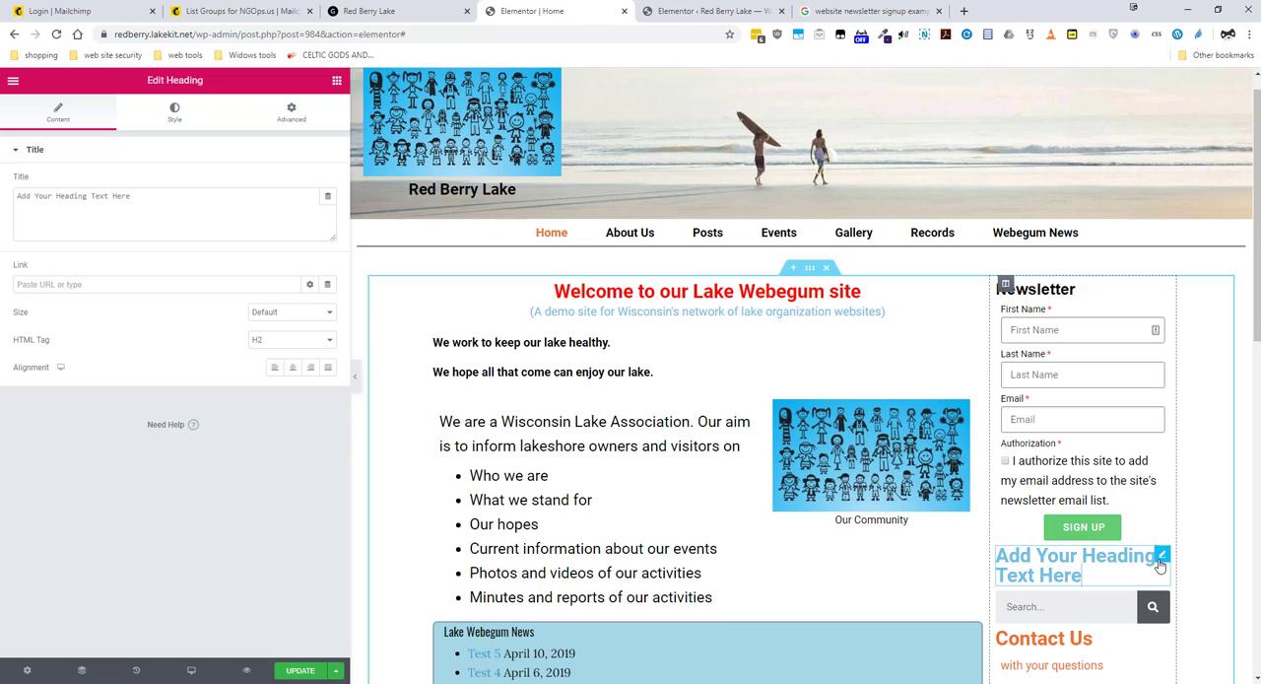
{"action": "left_click", "coordinate": [160, 206]}
{"action": "key", "text": "ctrl+a"}
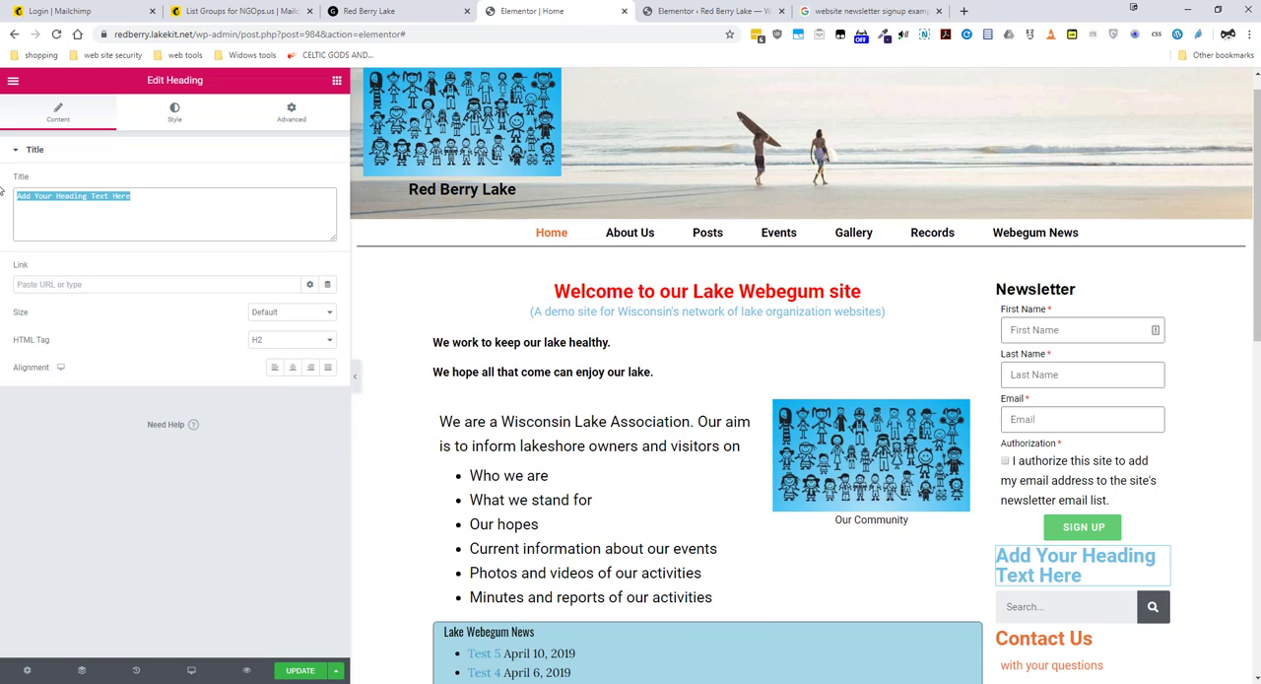
{"action": "type", "text": "N"}
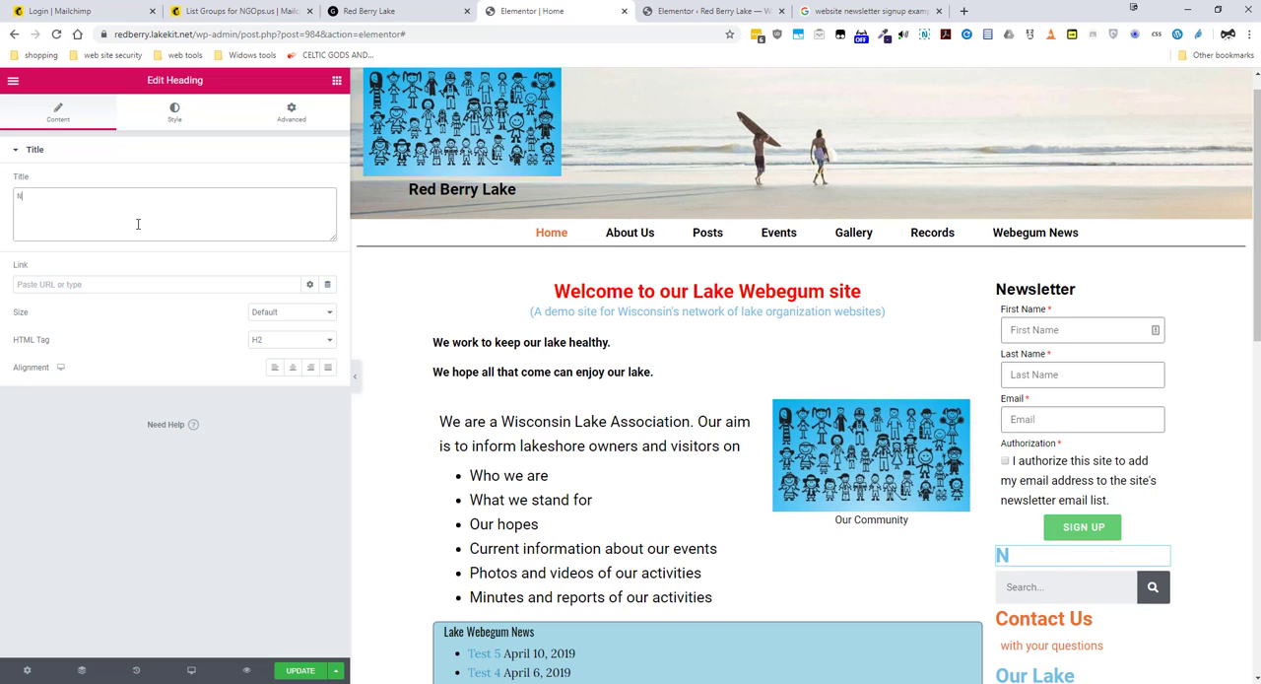
{"action": "type", "text": "ewsletter"}
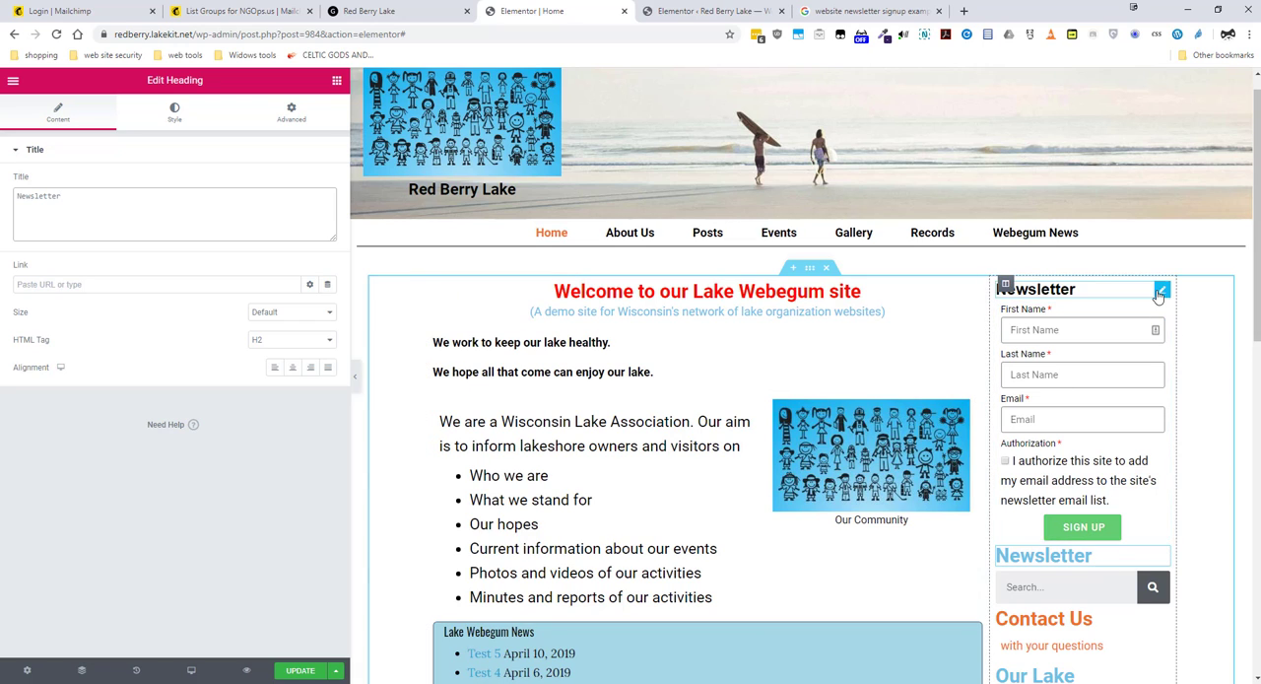
Step: Copy the style of the original Newsletter heading above the signup form onto the new Newsletter heading
{"action": "right_click", "coordinate": [1160, 293]}
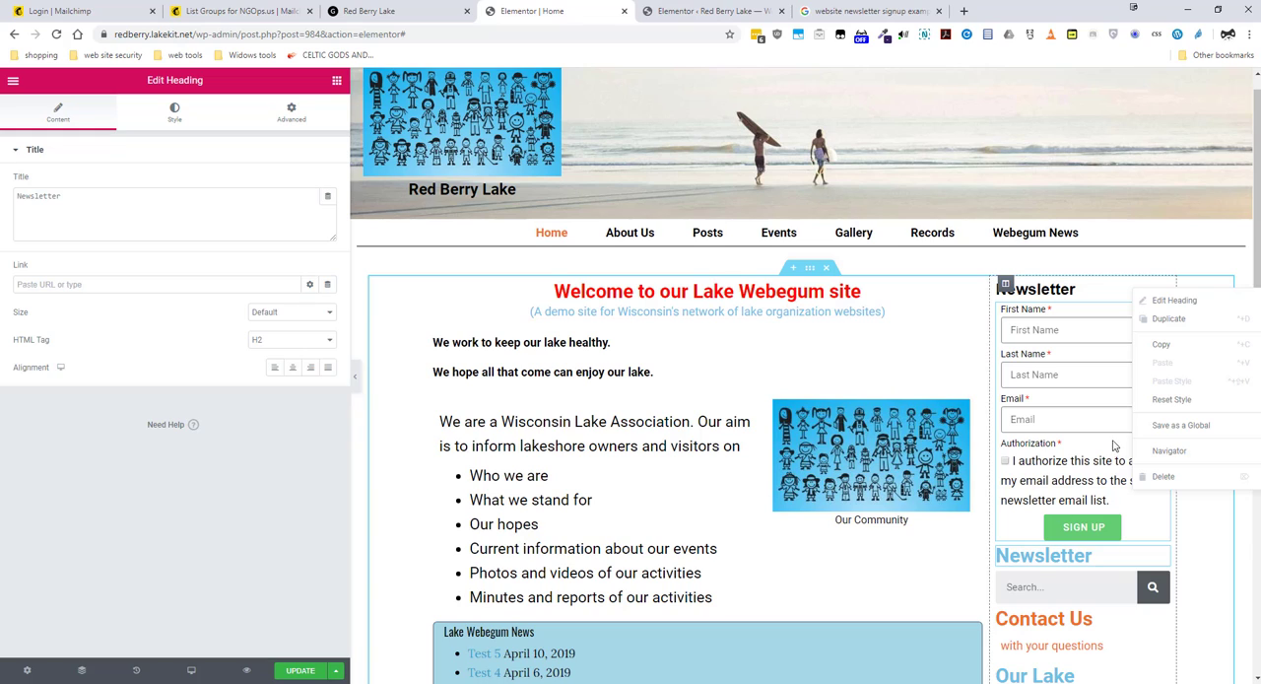
{"action": "key", "text": "Escape"}
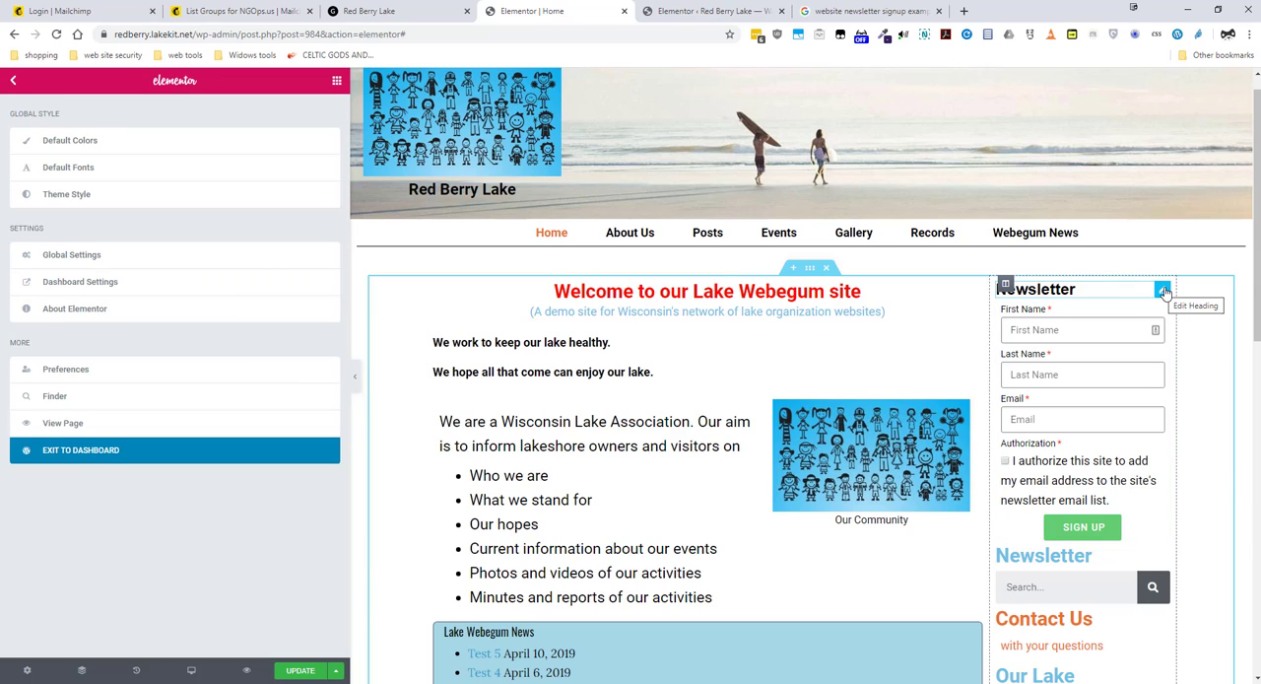
{"action": "left_click", "coordinate": [1163, 292]}
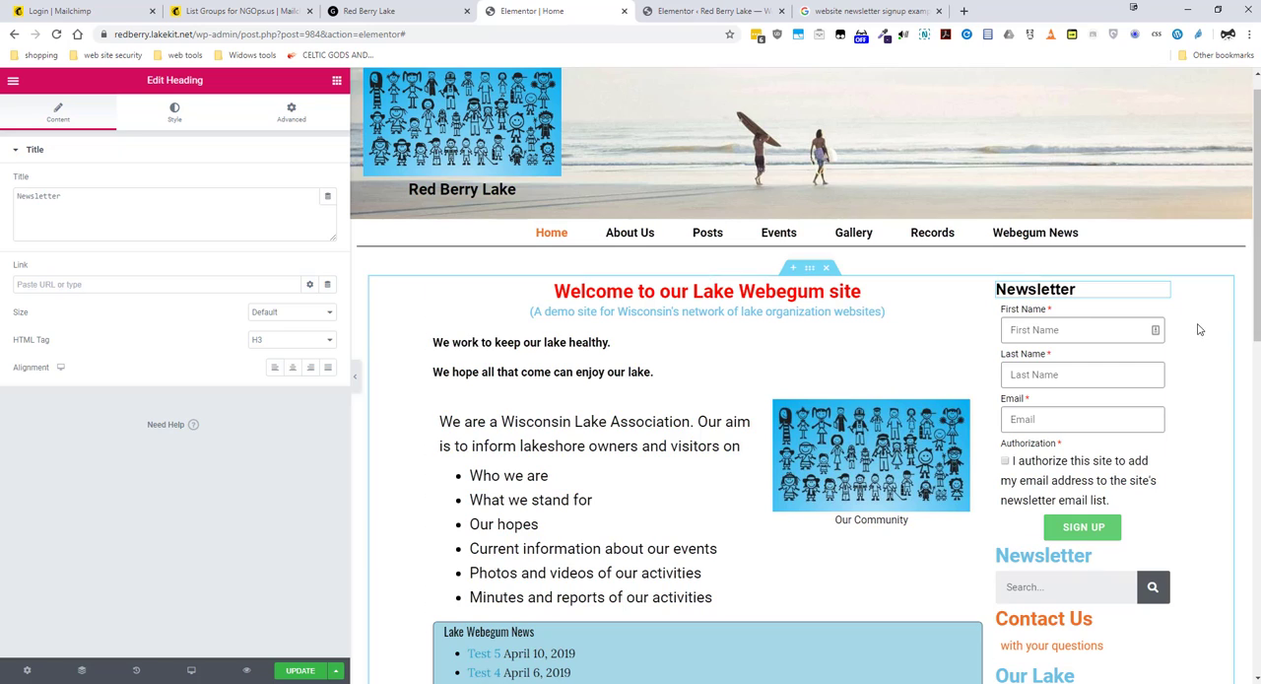
{"action": "right_click", "coordinate": [1162, 294]}
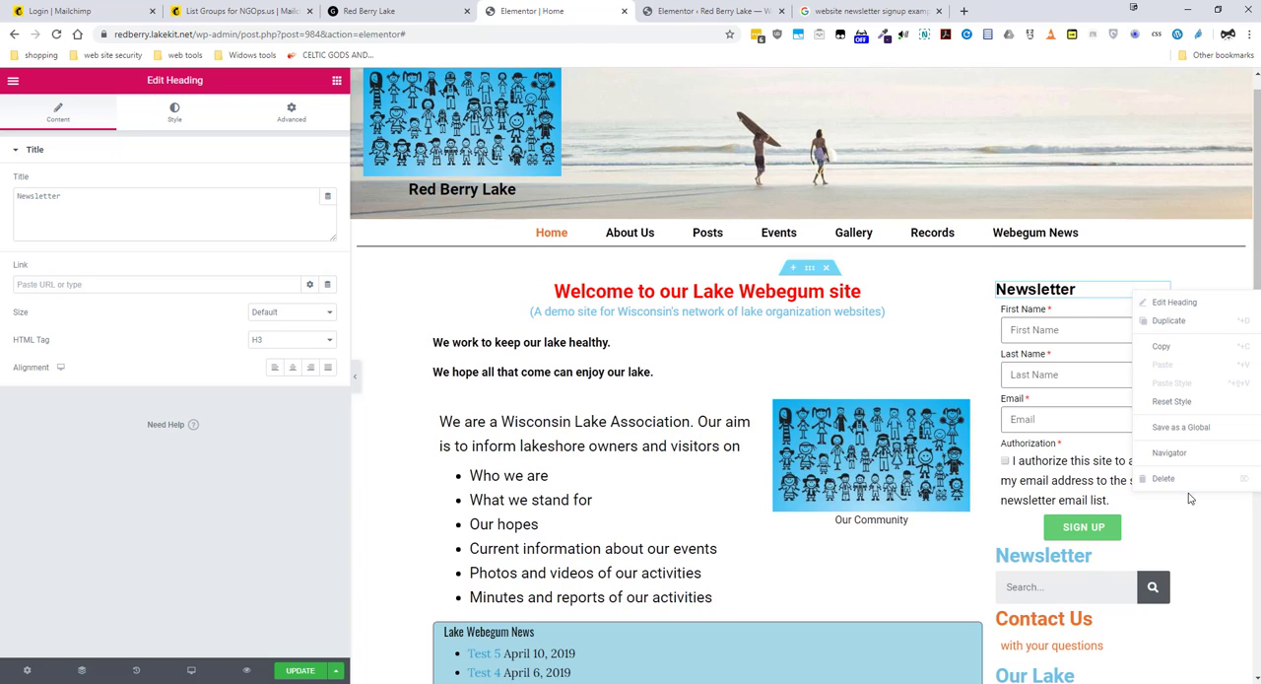
{"action": "left_click", "coordinate": [1163, 346]}
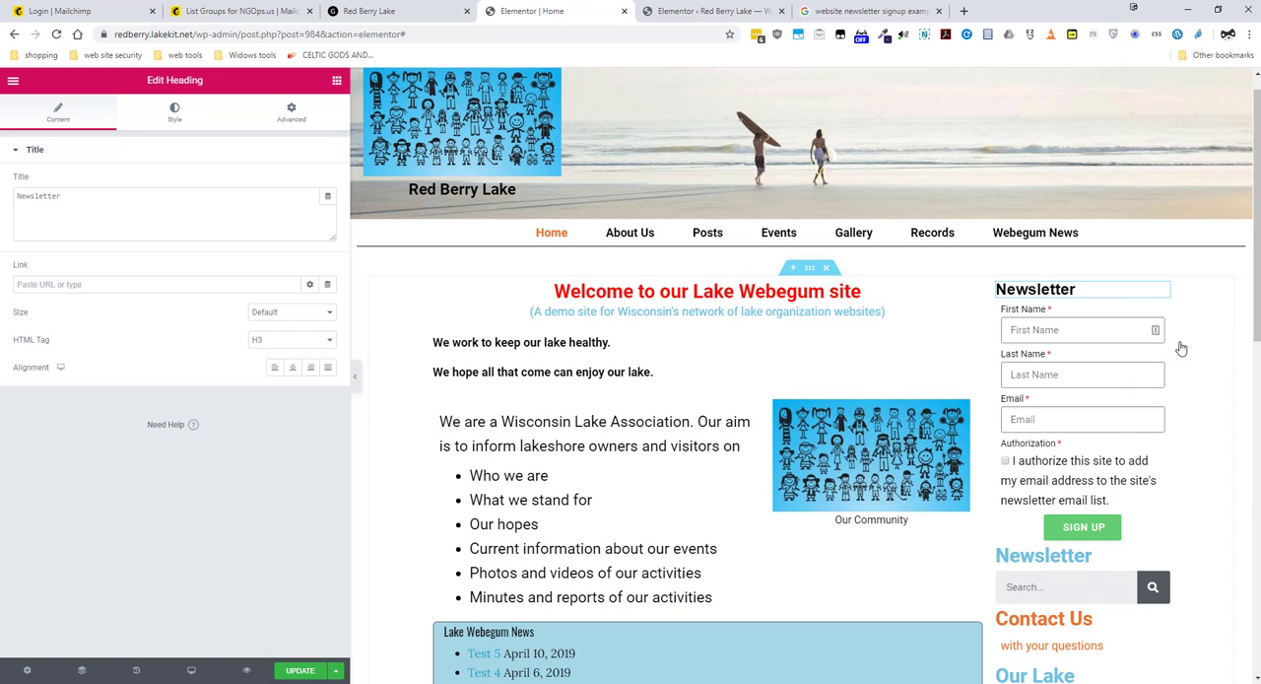
{"action": "right_click", "coordinate": [1162, 555]}
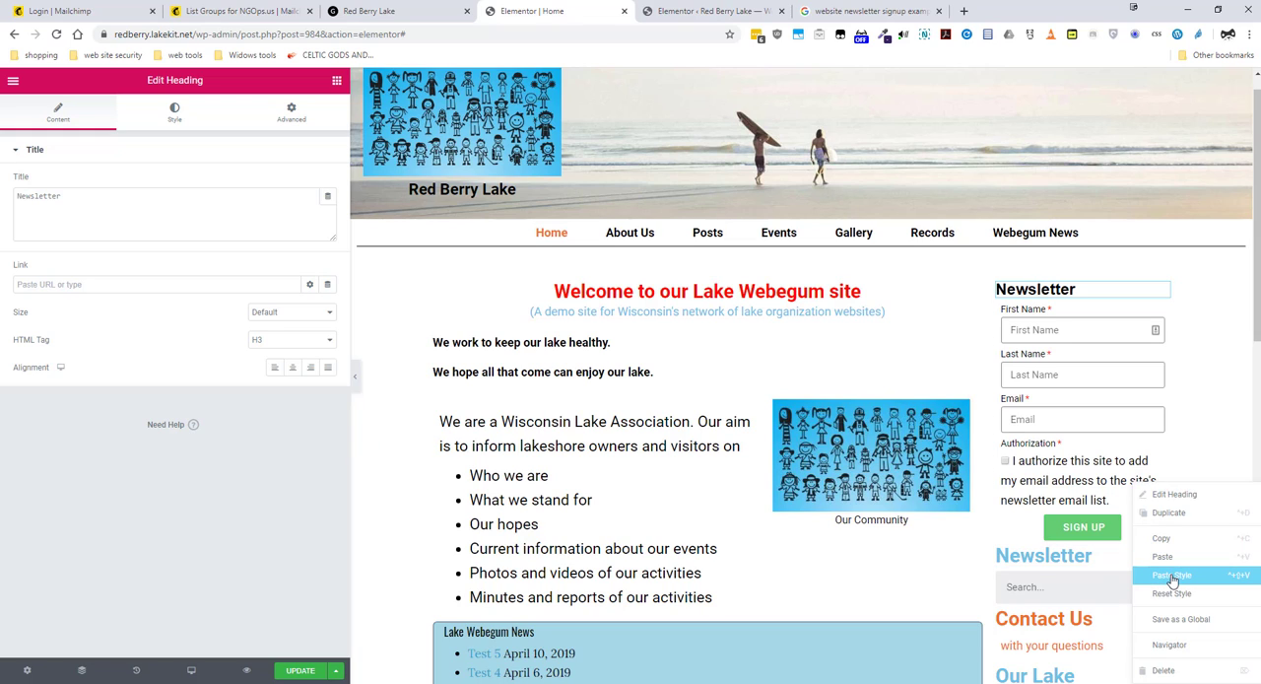
{"action": "left_click", "coordinate": [1172, 577]}
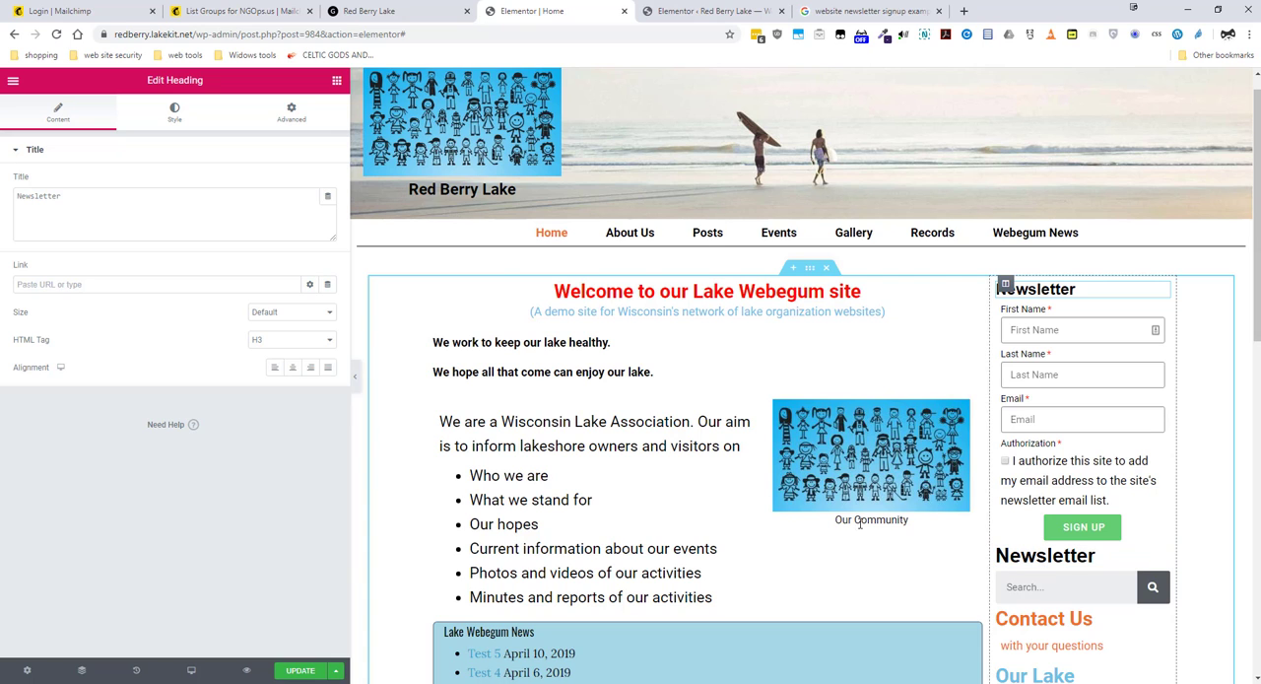
Step: Open the existing newsletter signup form for editing to examine its fields and settings
{"action": "scroll", "coordinate": [1066, 477], "scroll_direction": "down", "scroll_amount": 1}
{"action": "scroll", "coordinate": [1066, 476], "scroll_direction": "down", "scroll_amount": 1}
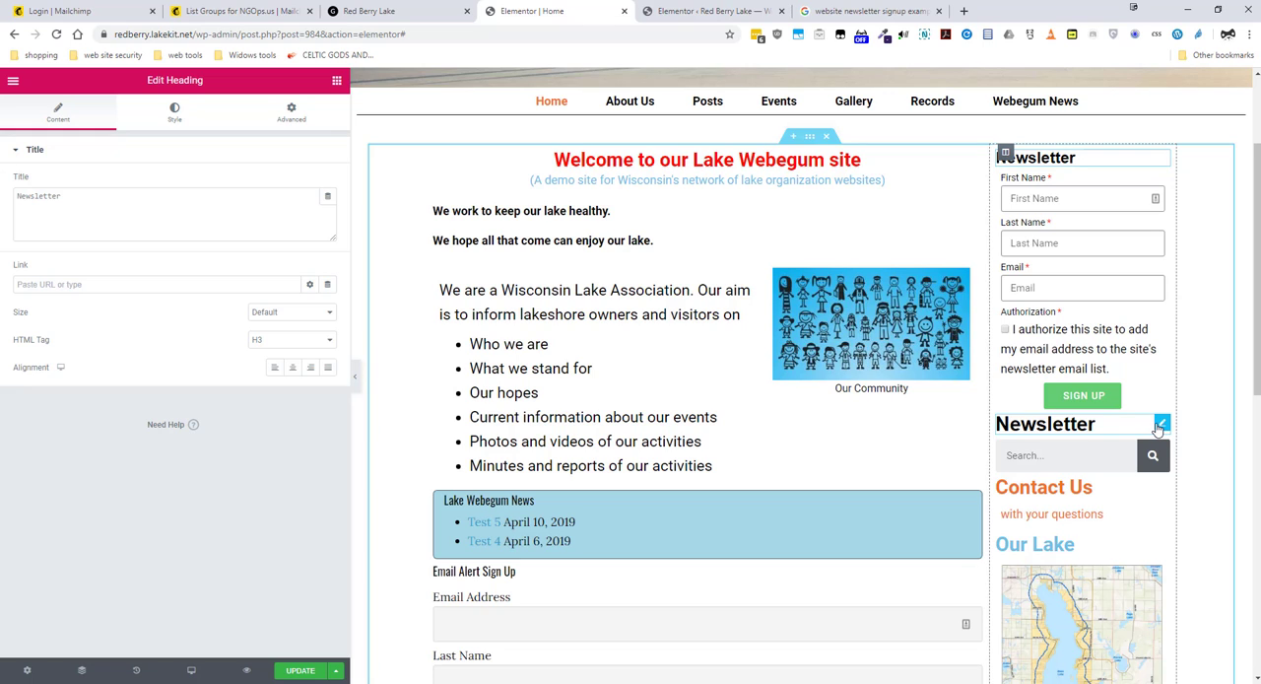
{"action": "left_click", "coordinate": [1161, 423]}
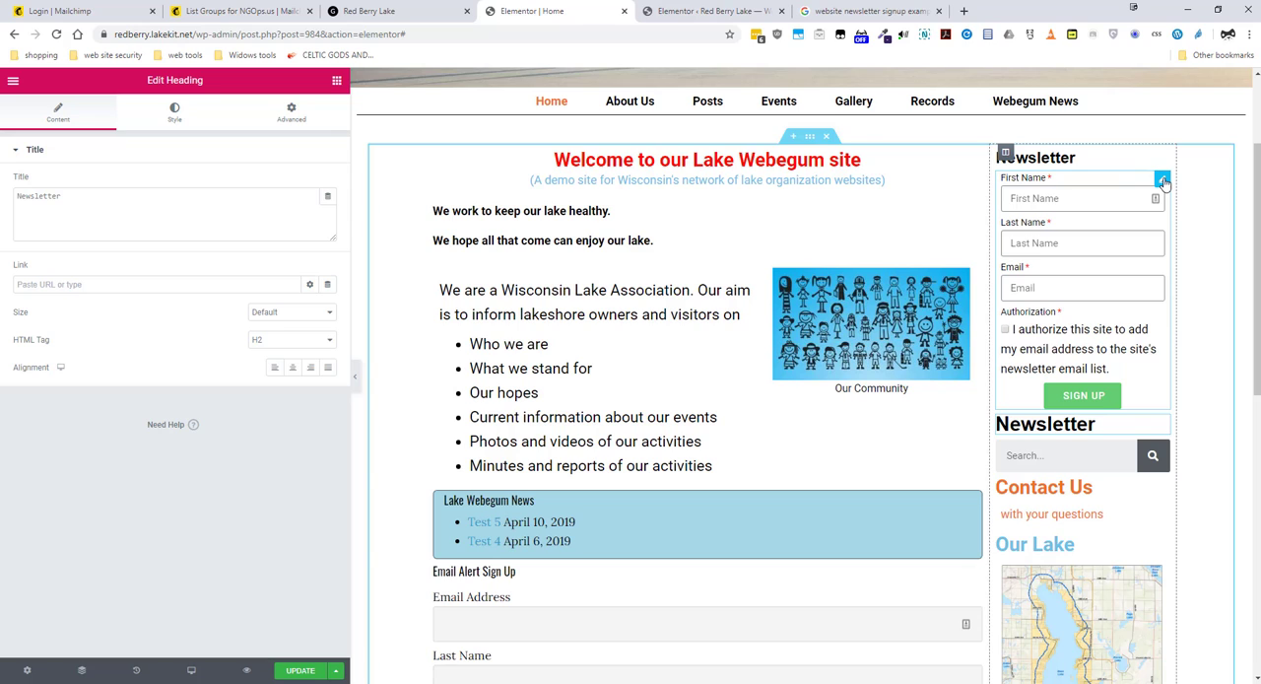
{"action": "right_click", "coordinate": [1130, 186]}
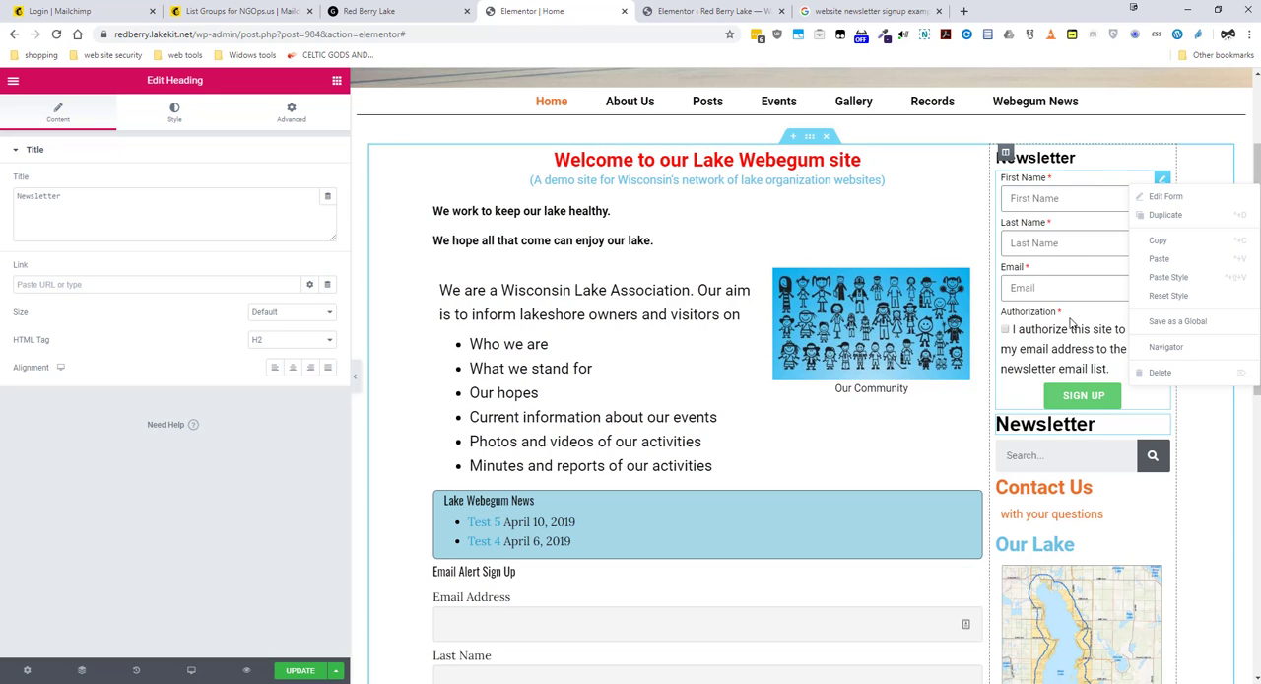
{"action": "left_click", "coordinate": [1027, 389]}
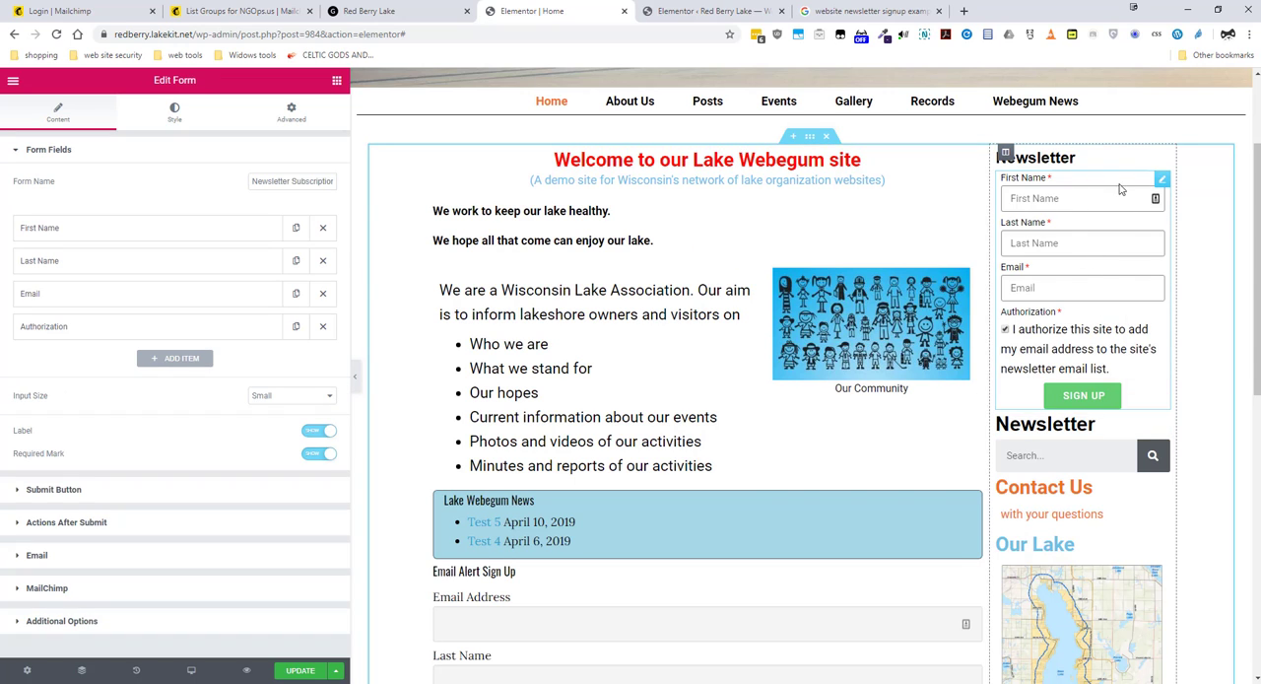
Step: Search the widgets for "mail" and add a Form widget directly beneath the existing signup form
{"action": "left_click", "coordinate": [336, 82]}
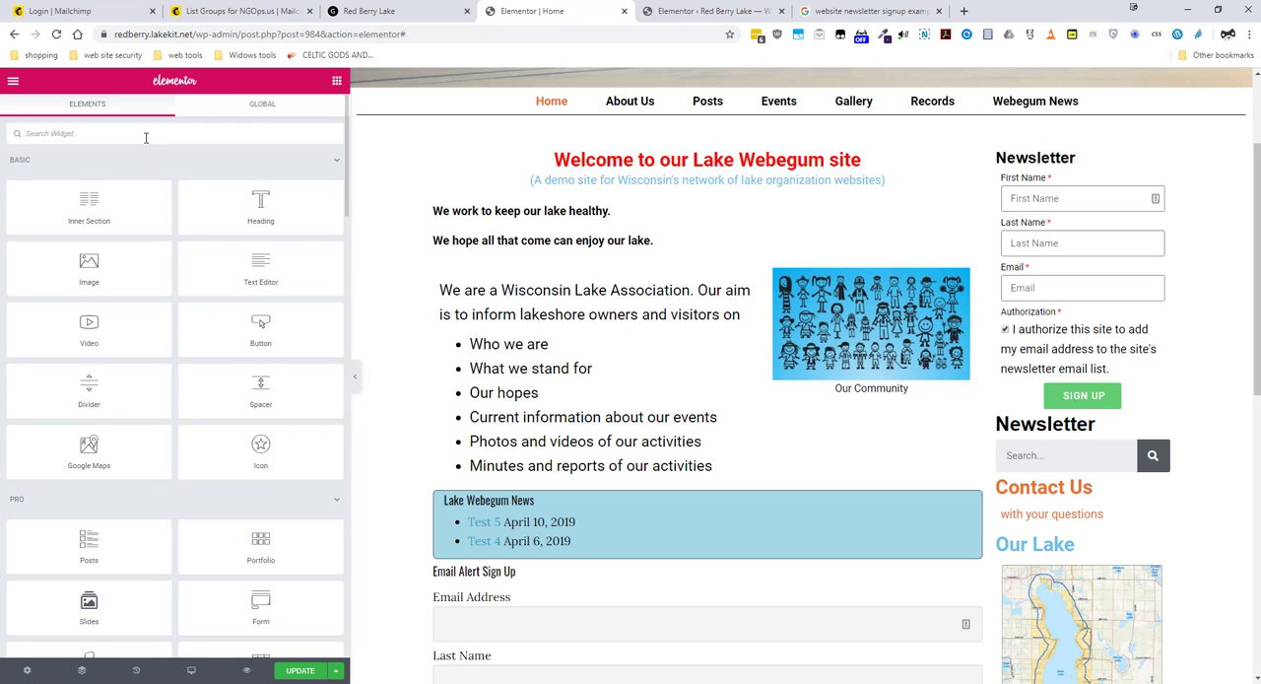
{"action": "type", "text": "mail"}
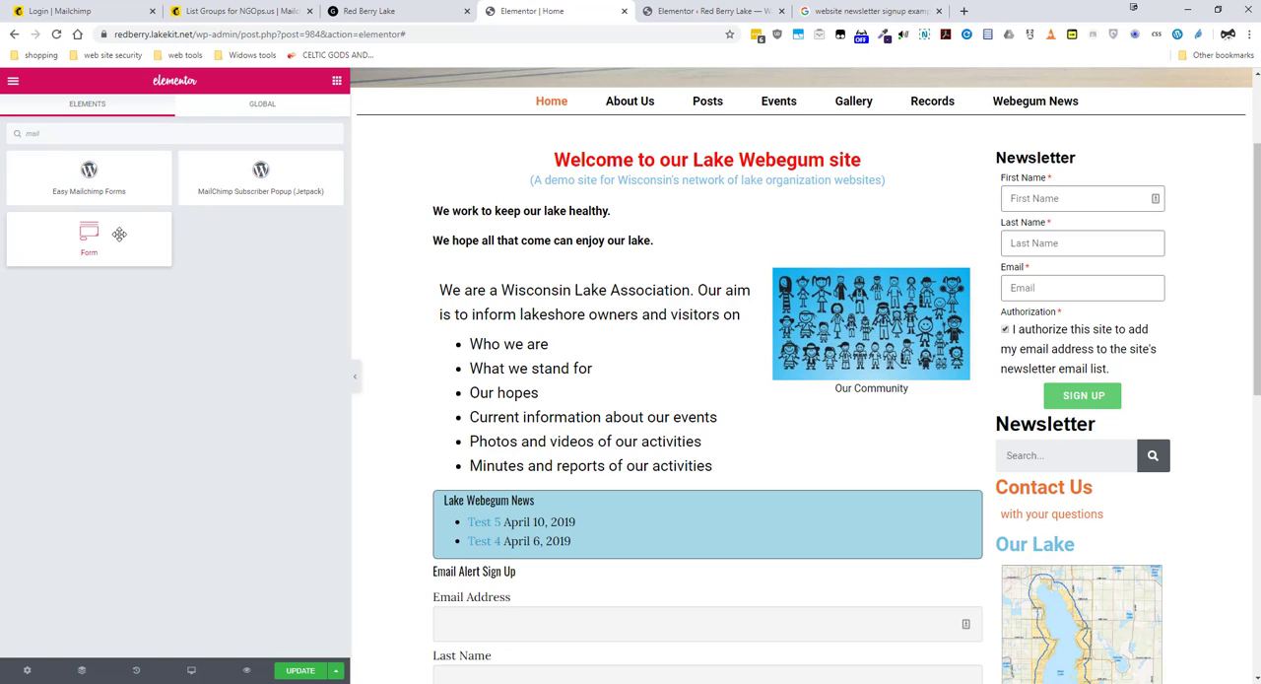
{"action": "left_click_drag", "start_coordinate": [119, 233], "coordinate": [1089, 417]}
{"action": "left_click_drag", "start_coordinate": [1087, 411], "coordinate": [1089, 418]}
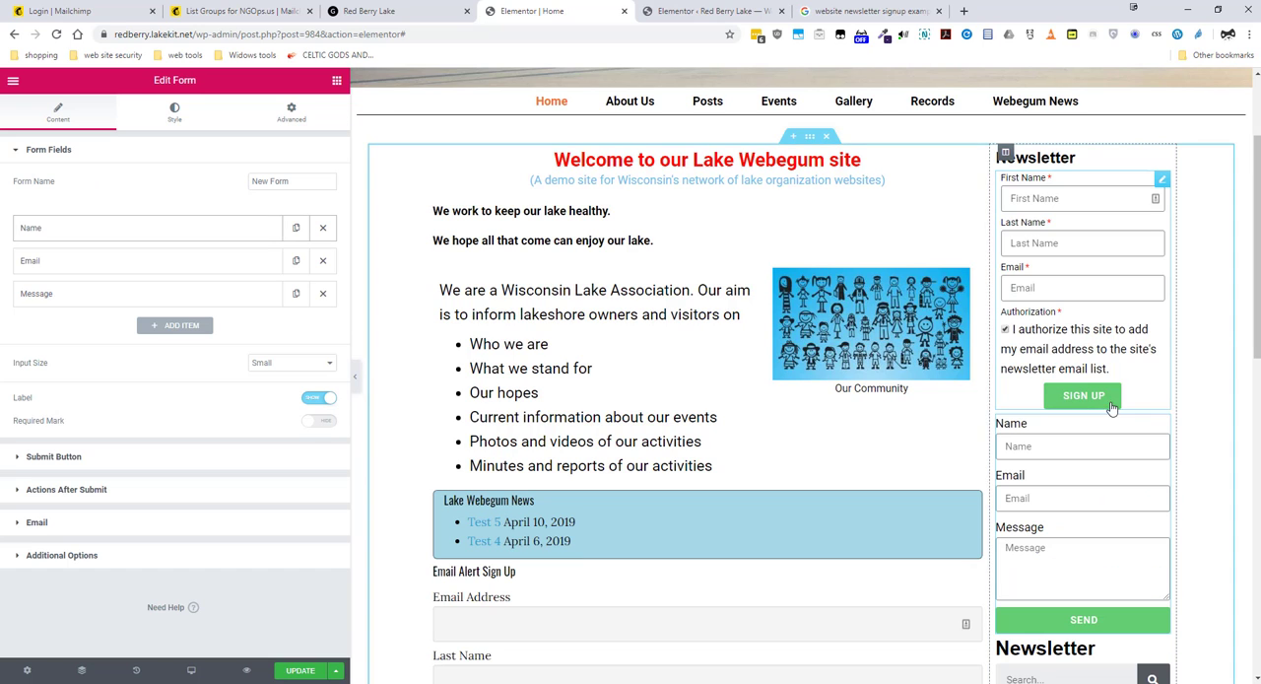
Step: Set both the label and placeholder of the new form's Name field to "First Name"
{"action": "scroll", "coordinate": [1047, 430], "scroll_direction": "down", "scroll_amount": 1}
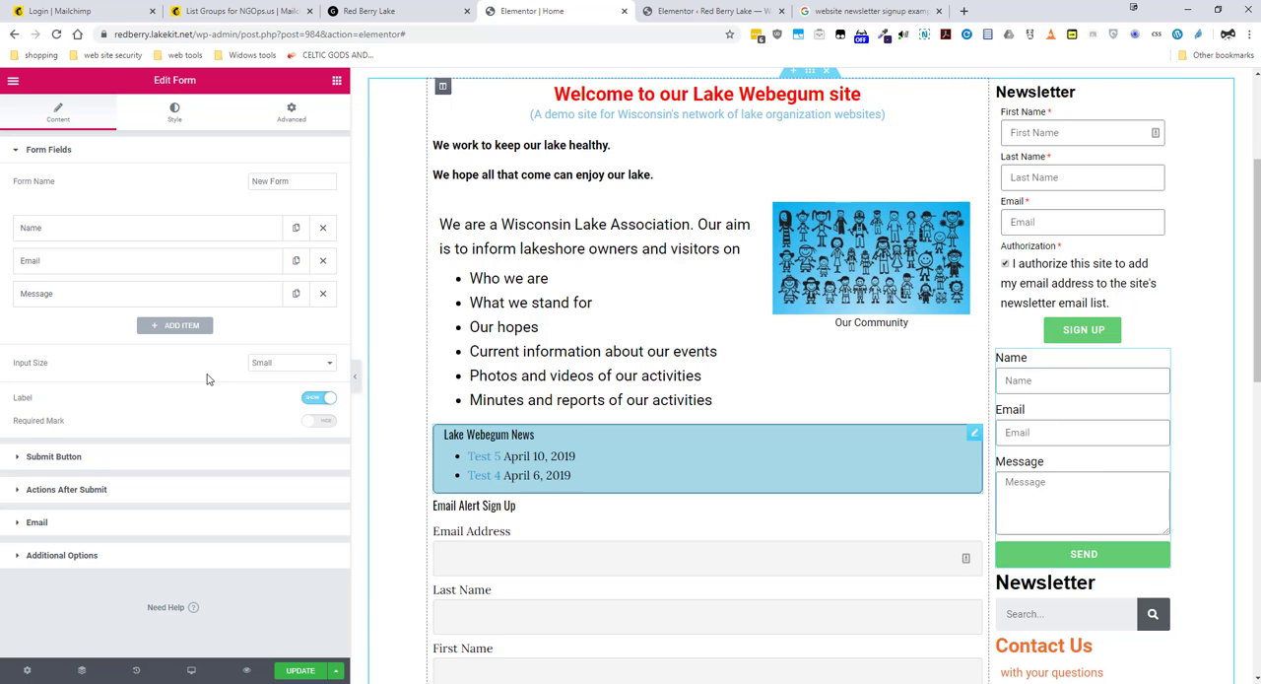
{"action": "left_click", "coordinate": [57, 230]}
{"action": "left_click", "coordinate": [58, 229]}
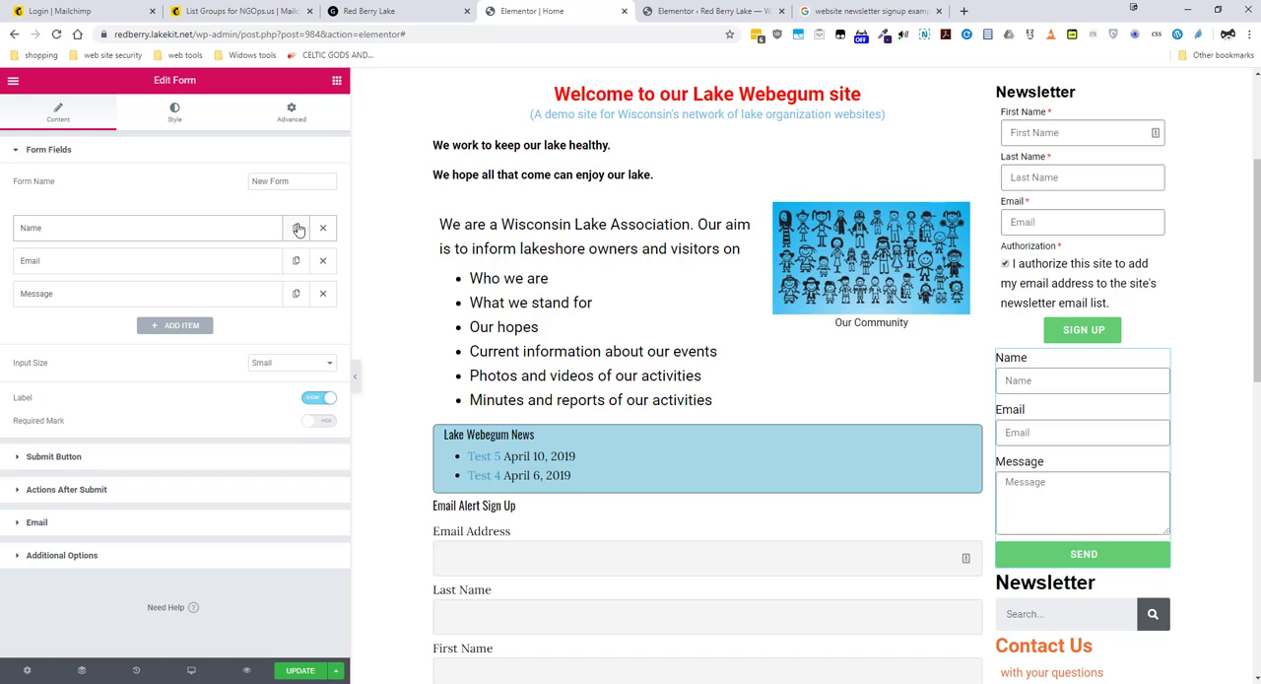
{"action": "left_click", "coordinate": [267, 231]}
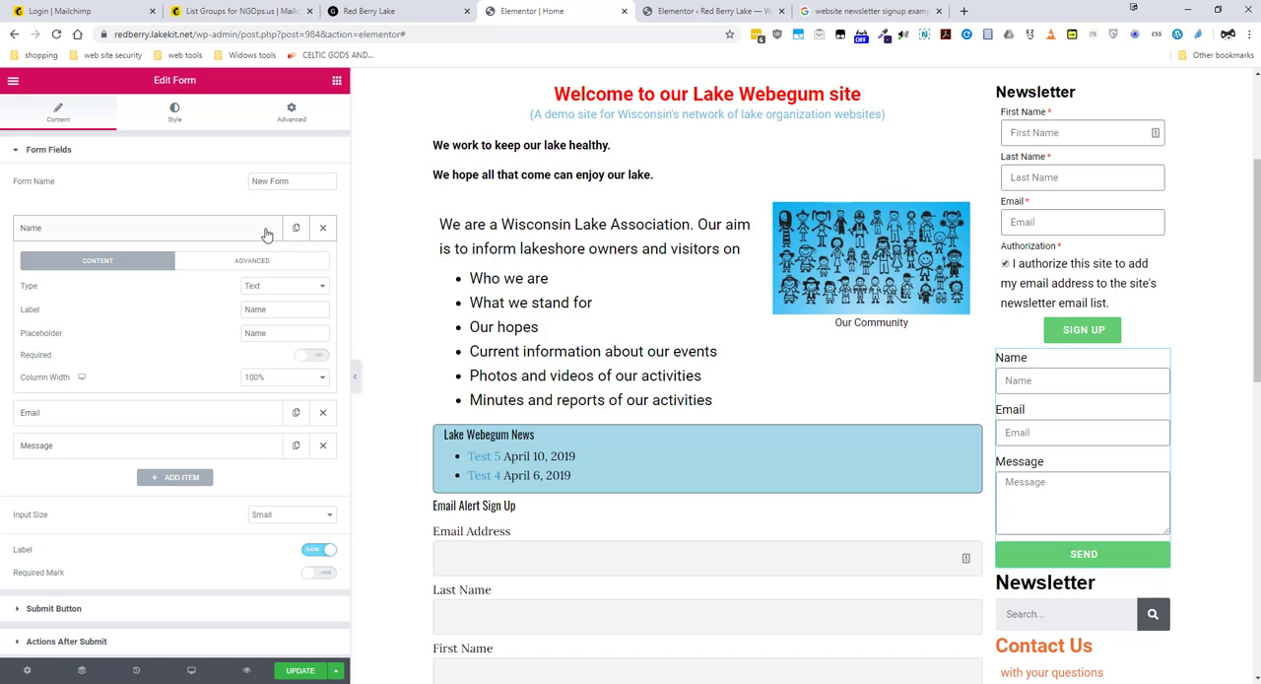
{"action": "left_click", "coordinate": [245, 309]}
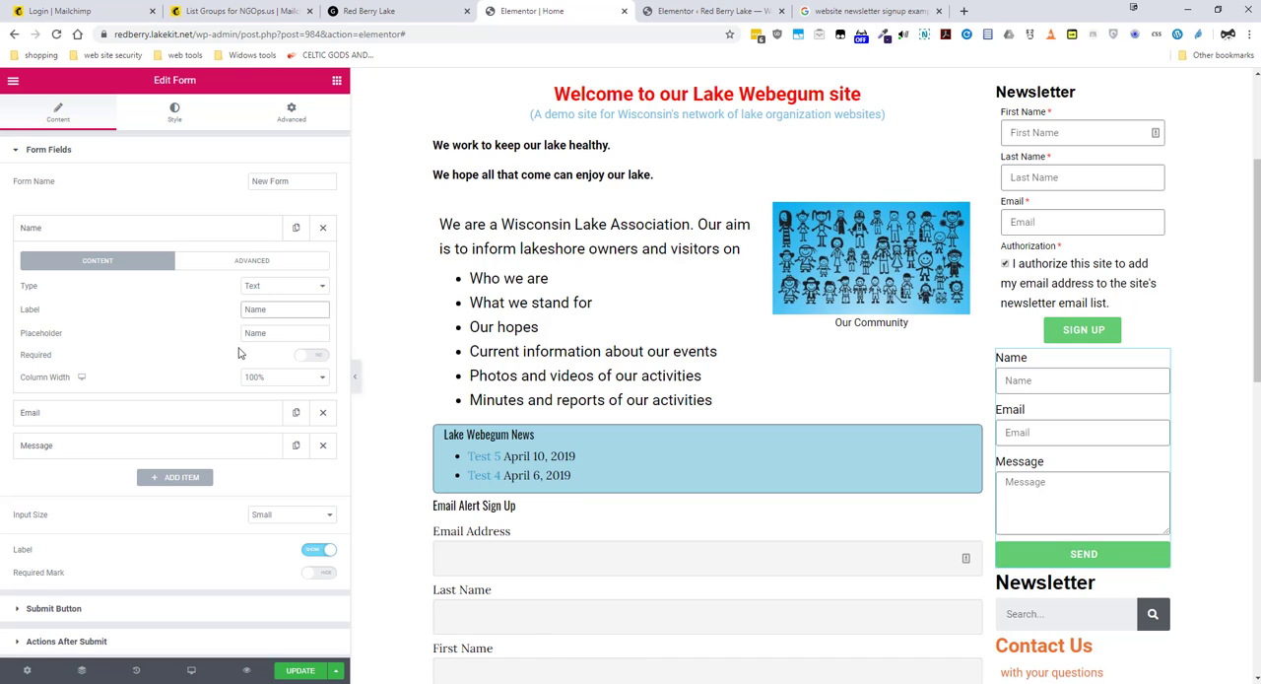
{"action": "type", "text": "First"}
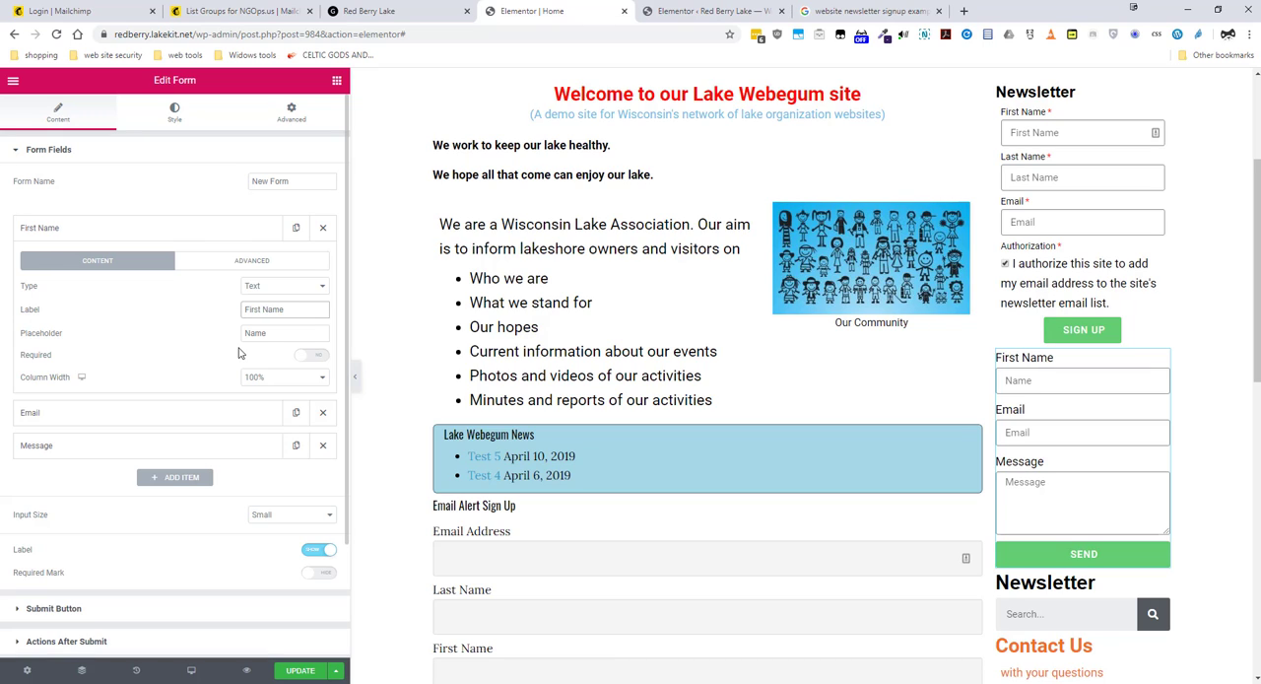
{"action": "left_click_drag", "start_coordinate": [287, 311], "coordinate": [242, 333]}
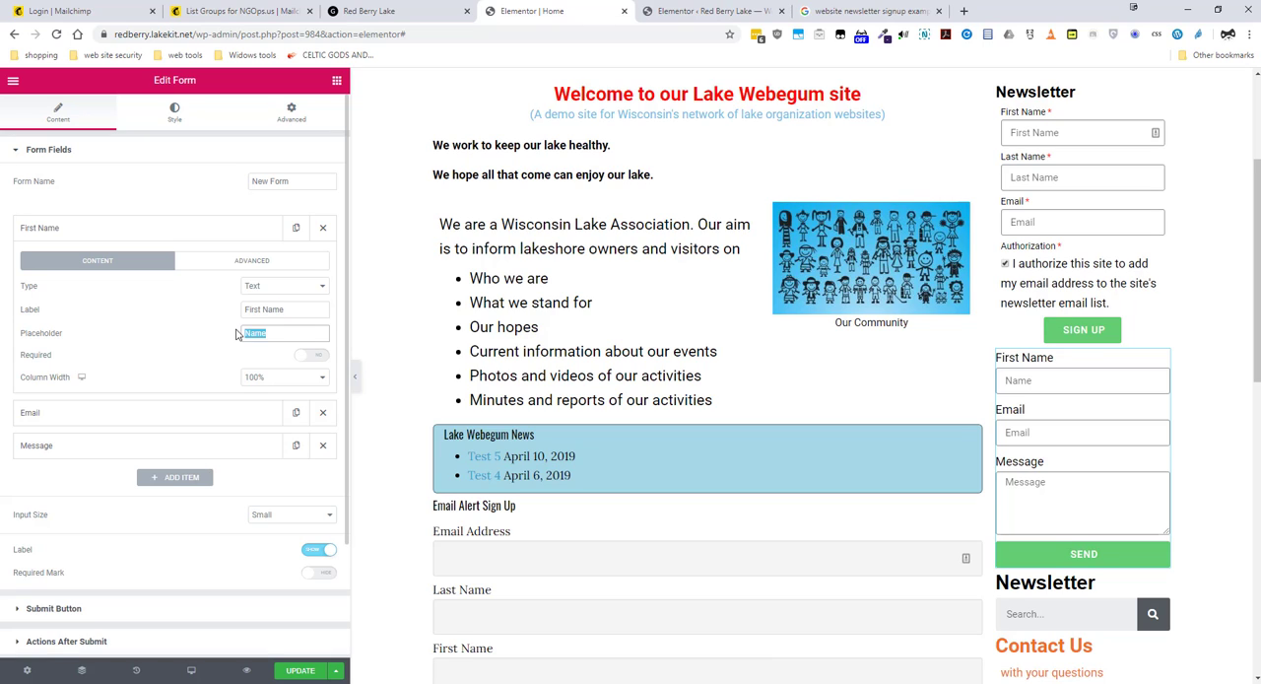
{"action": "type", "text": "First Name"}
{"action": "left_click", "coordinate": [220, 235]}
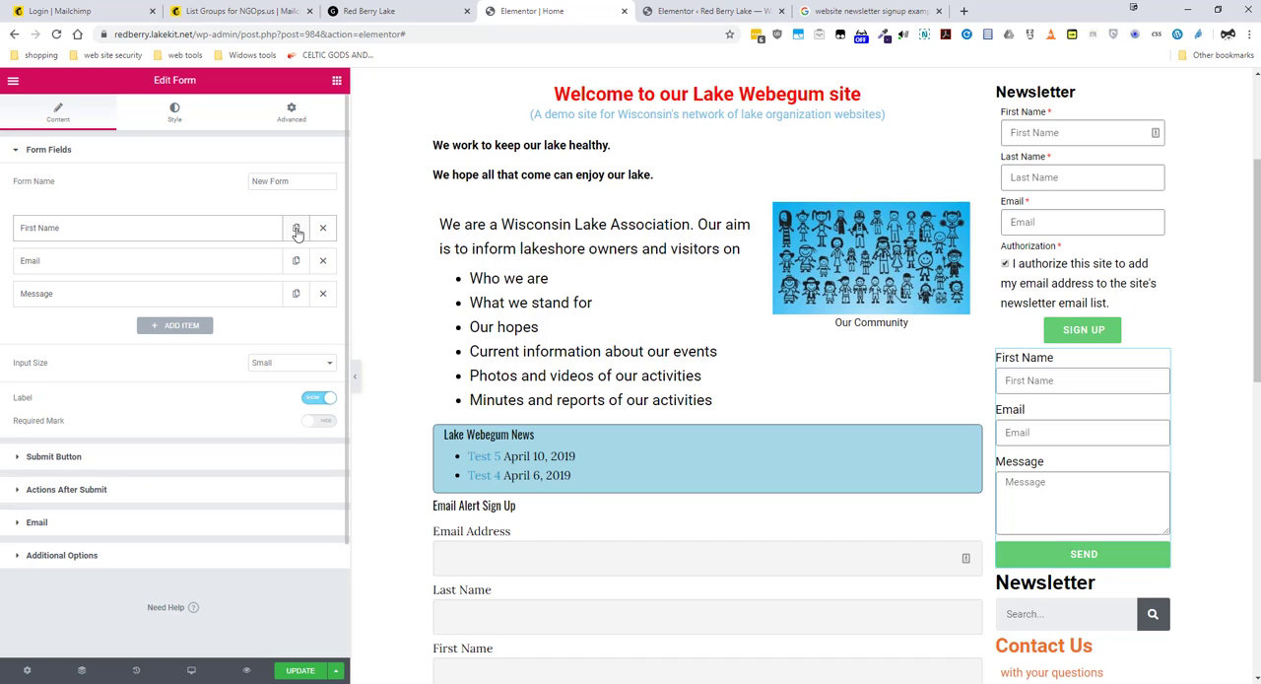
Step: Duplicate the First Name field in the new form and set the copy's label and placeholder to "Last Name"
{"action": "left_click", "coordinate": [296, 228]}
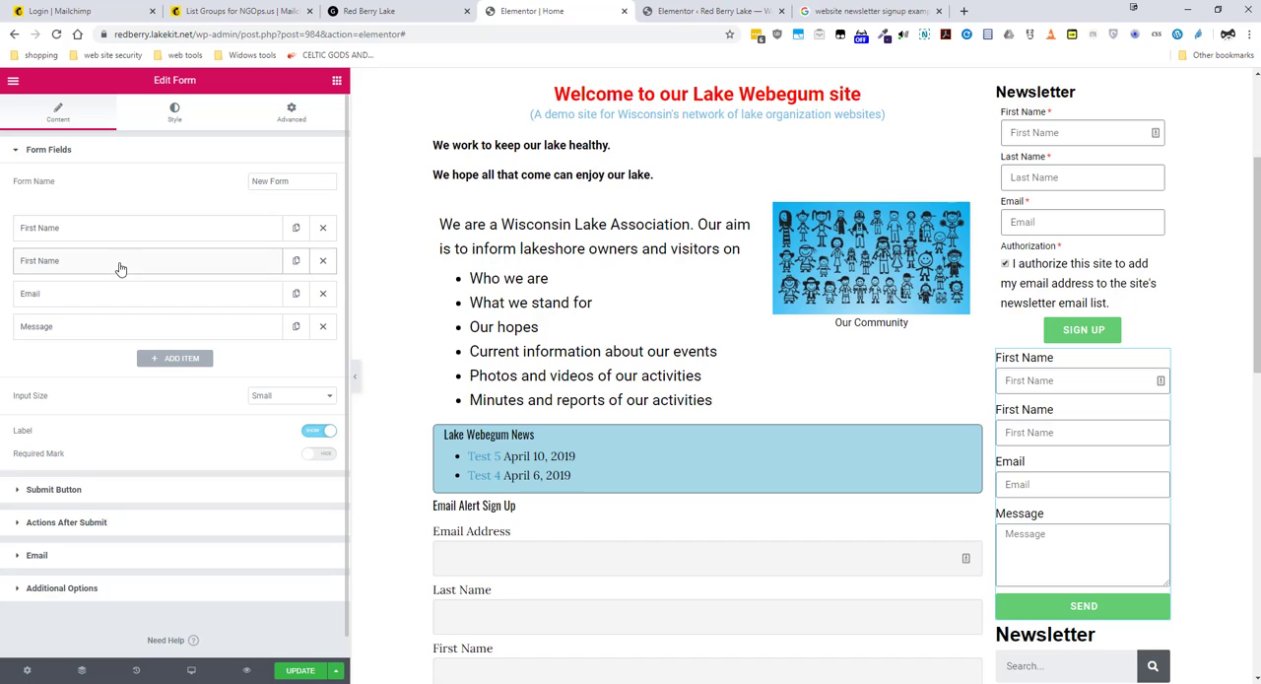
{"action": "left_click", "coordinate": [233, 264]}
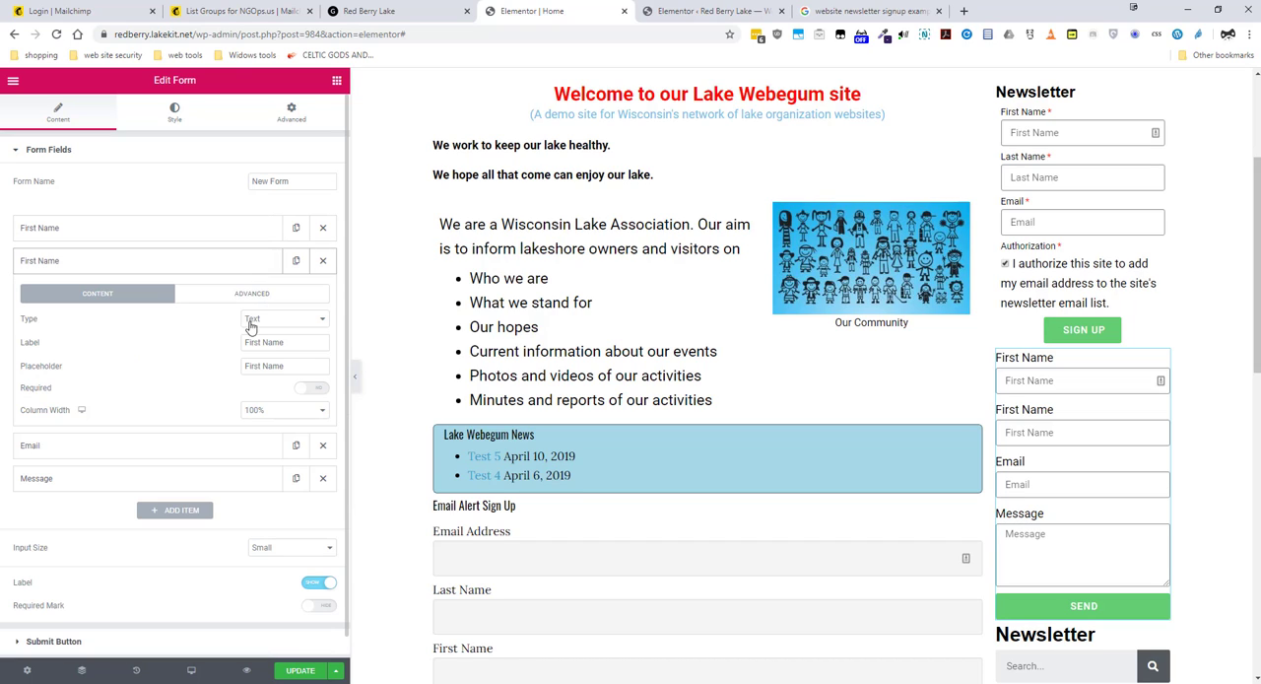
{"action": "left_click_drag", "start_coordinate": [254, 342], "coordinate": [237, 349]}
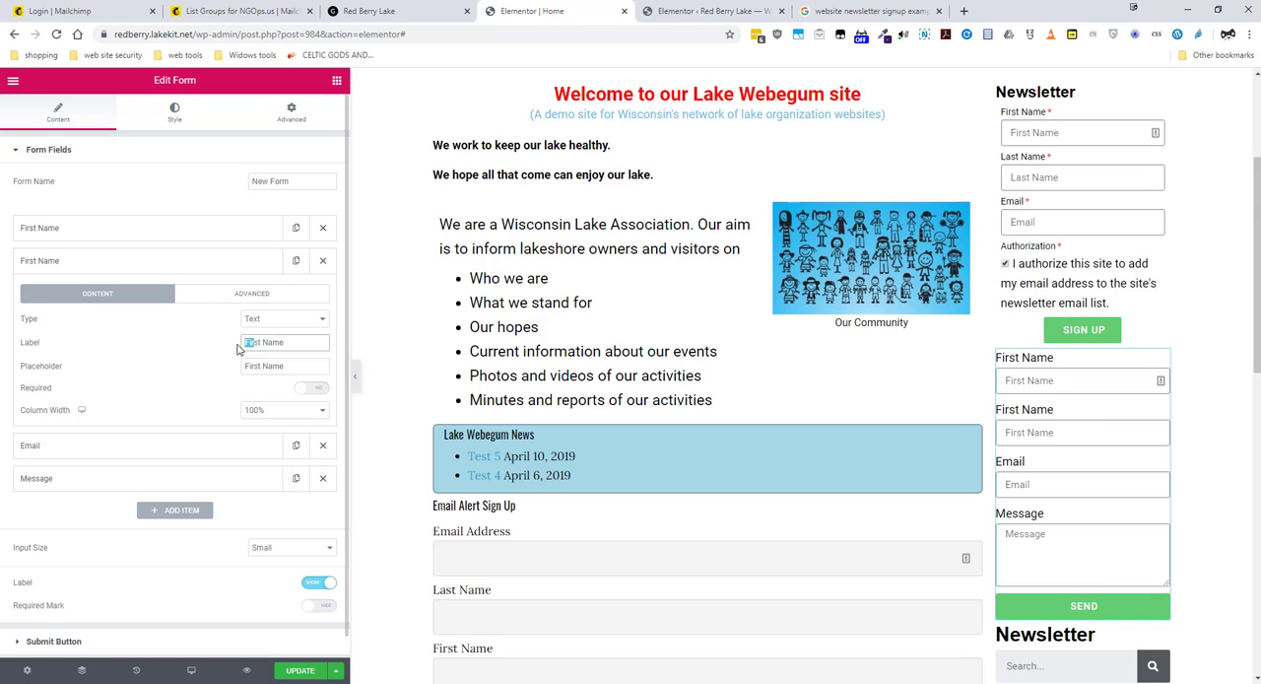
{"action": "type", "text": "La"}
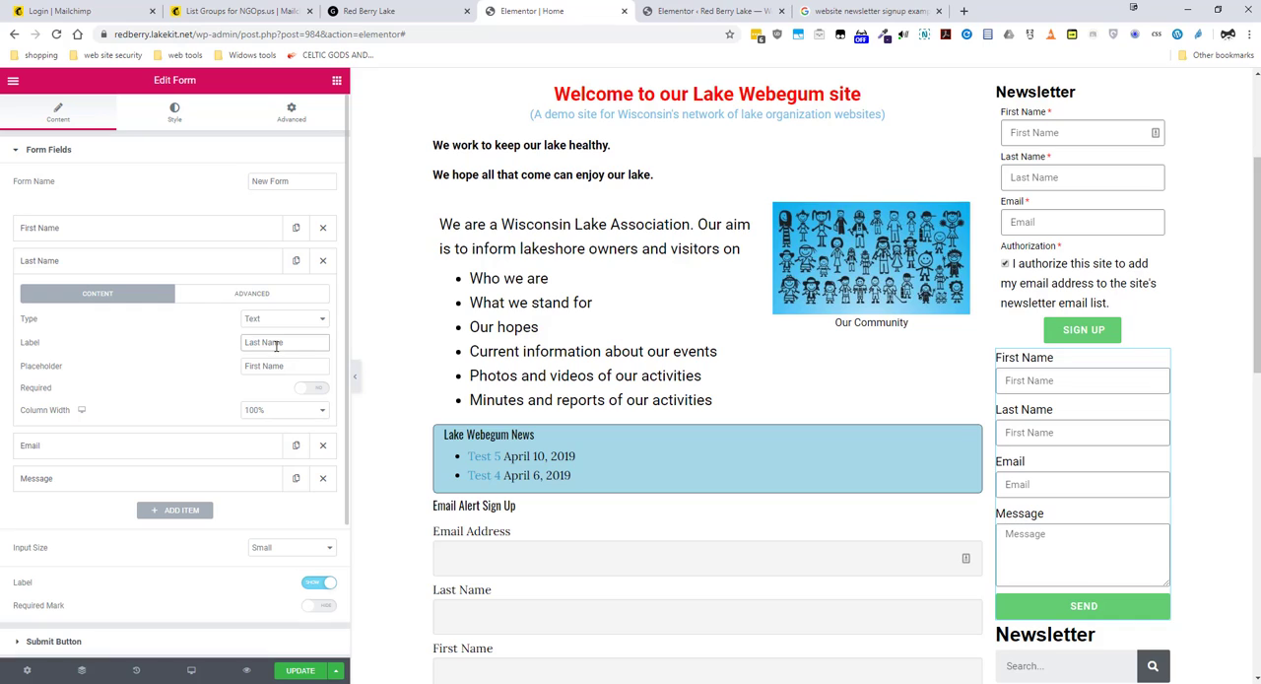
{"action": "left_click_drag", "start_coordinate": [283, 343], "coordinate": [225, 361]}
{"action": "type", "text": "Last Name"}
{"action": "left_click", "coordinate": [65, 264]}
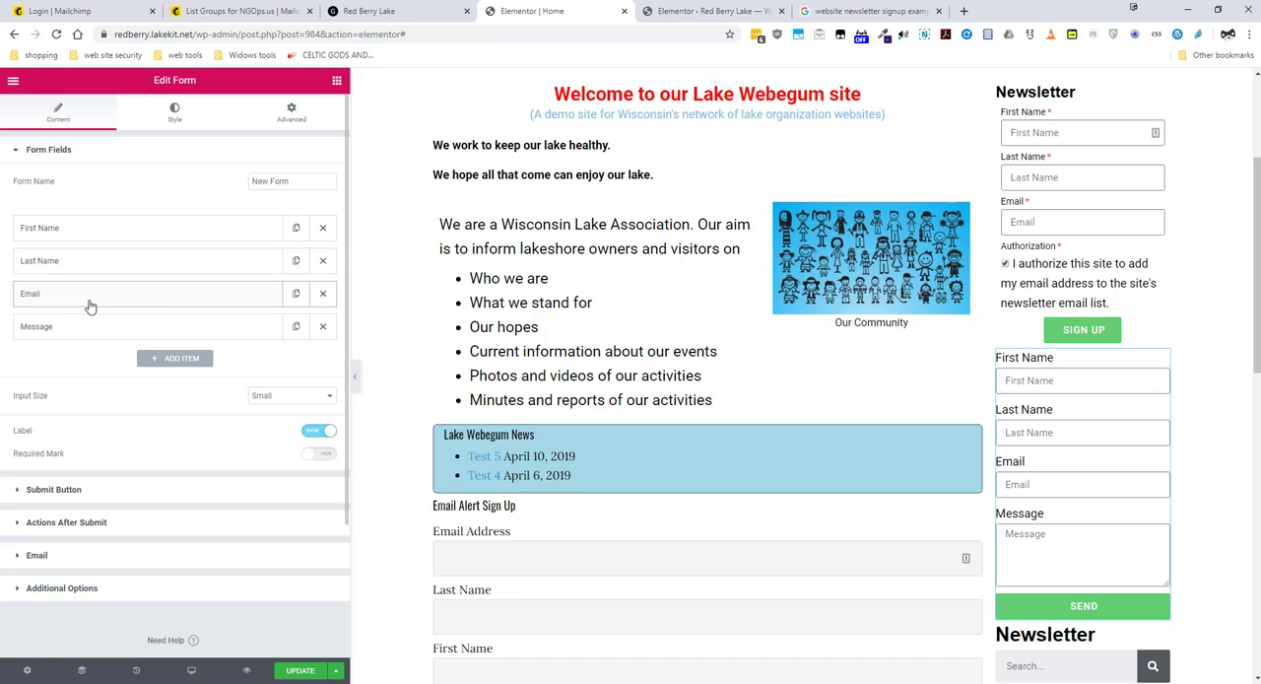
Step: Delete the Message field from the new form and add a field of type Acceptance after Email
{"action": "left_click", "coordinate": [324, 327]}
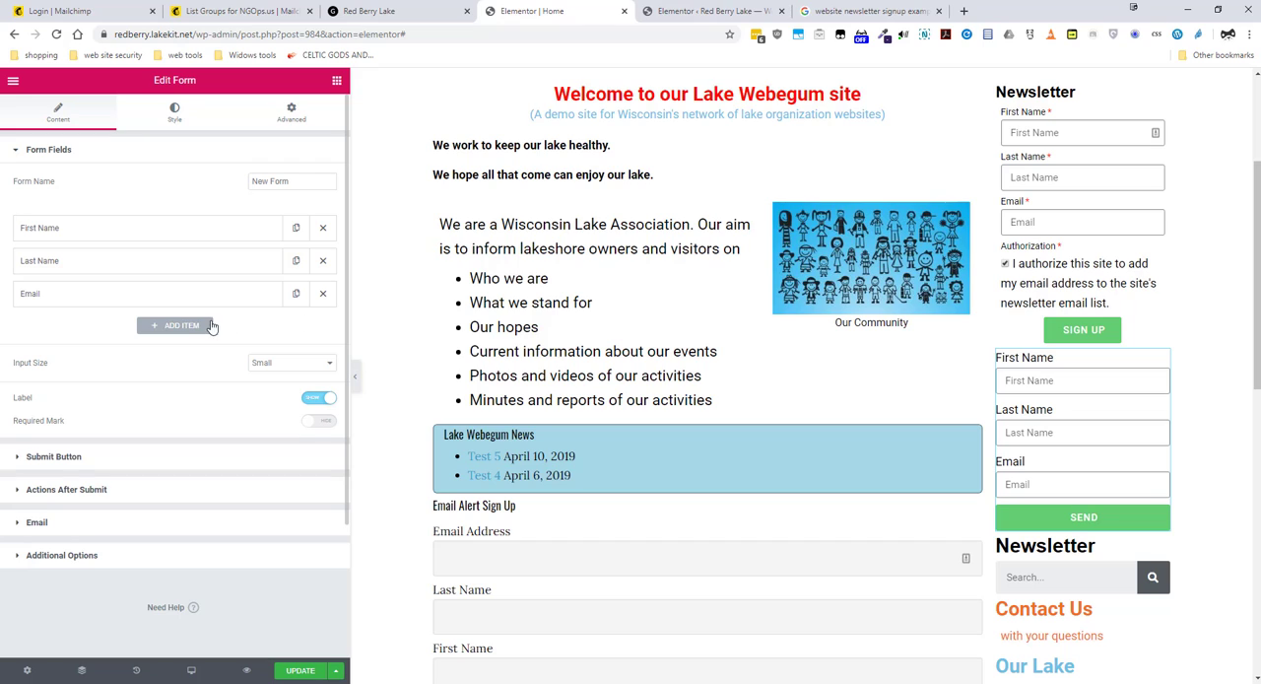
{"action": "left_click", "coordinate": [182, 326]}
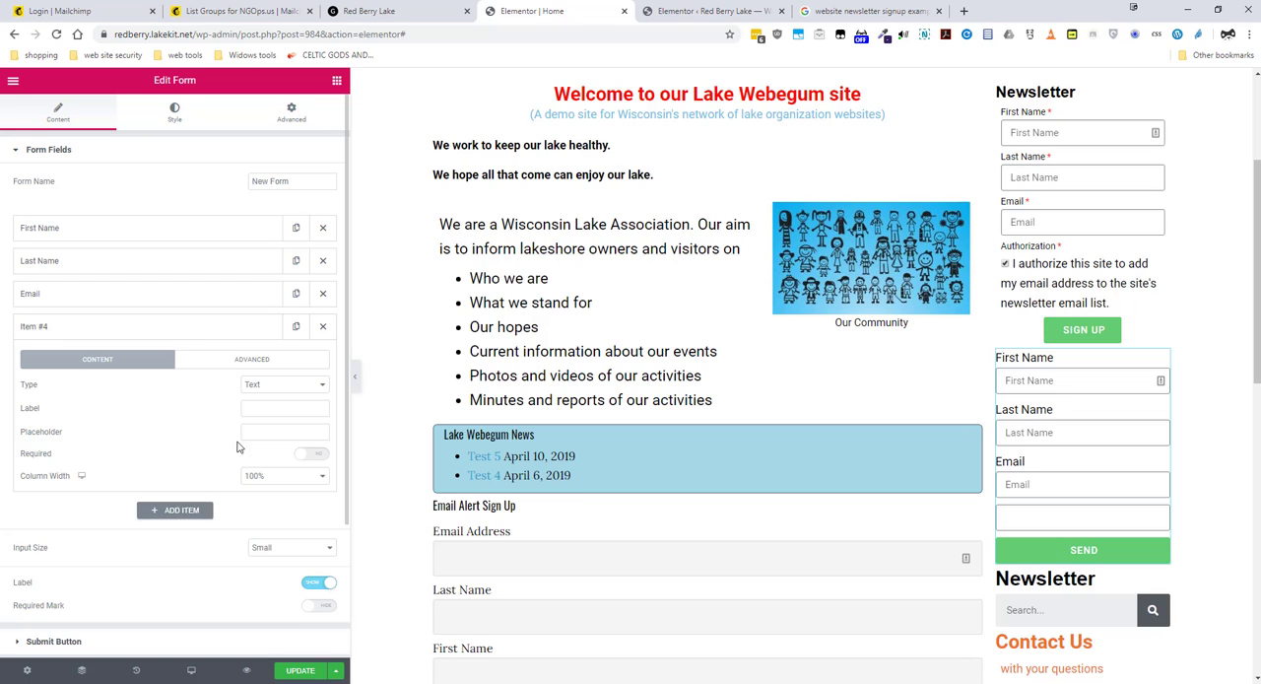
{"action": "left_click", "coordinate": [280, 392]}
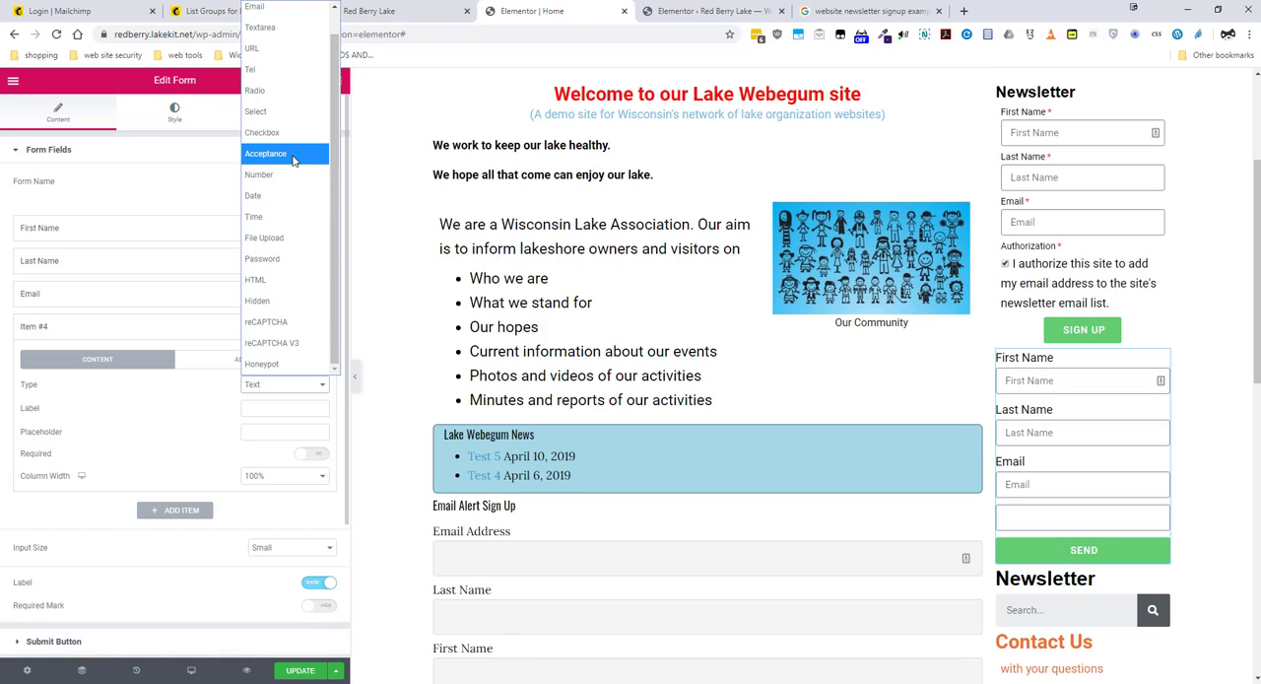
{"action": "left_click", "coordinate": [293, 160]}
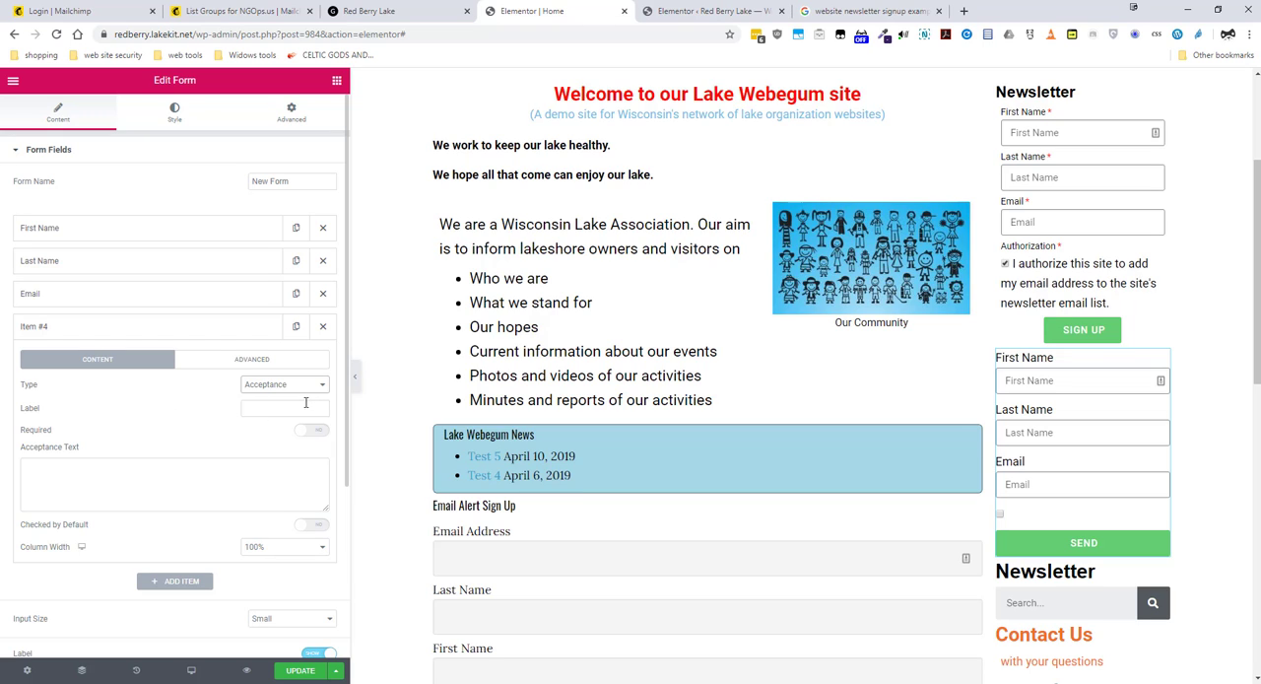
Step: Label the acceptance field "Authorization" and make it required
{"action": "left_click", "coordinate": [266, 410]}
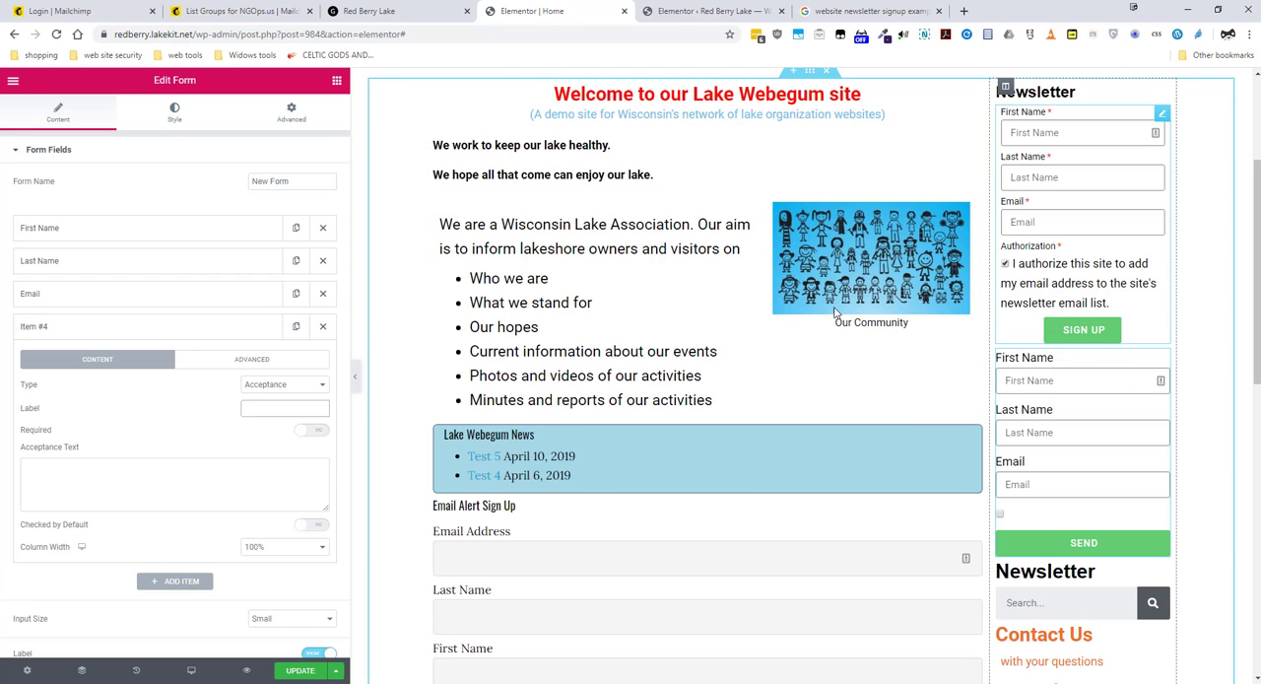
{"action": "type", "text": "Authori"}
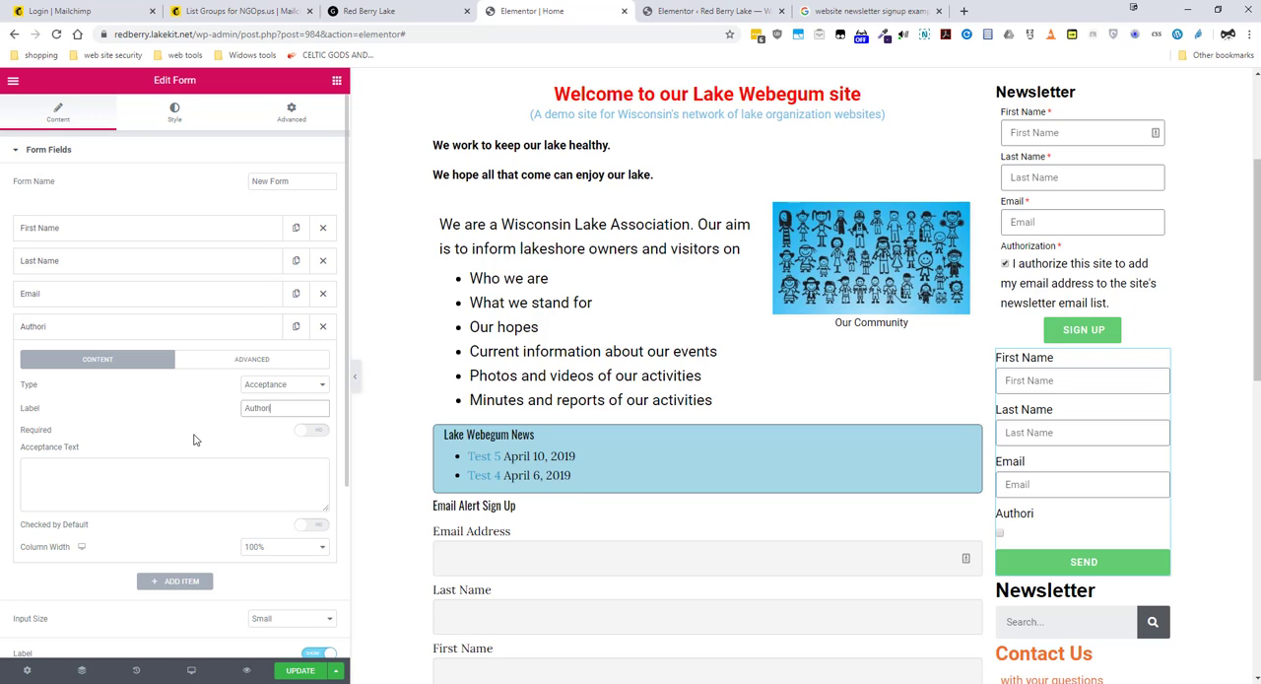
{"action": "type", "text": "zation"}
{"action": "left_click", "coordinate": [315, 435]}
Step: Set the Authorization field's acceptance text to "I authorize this site to add my email address to the site's Newsletter list"
{"action": "left_click", "coordinate": [222, 474]}
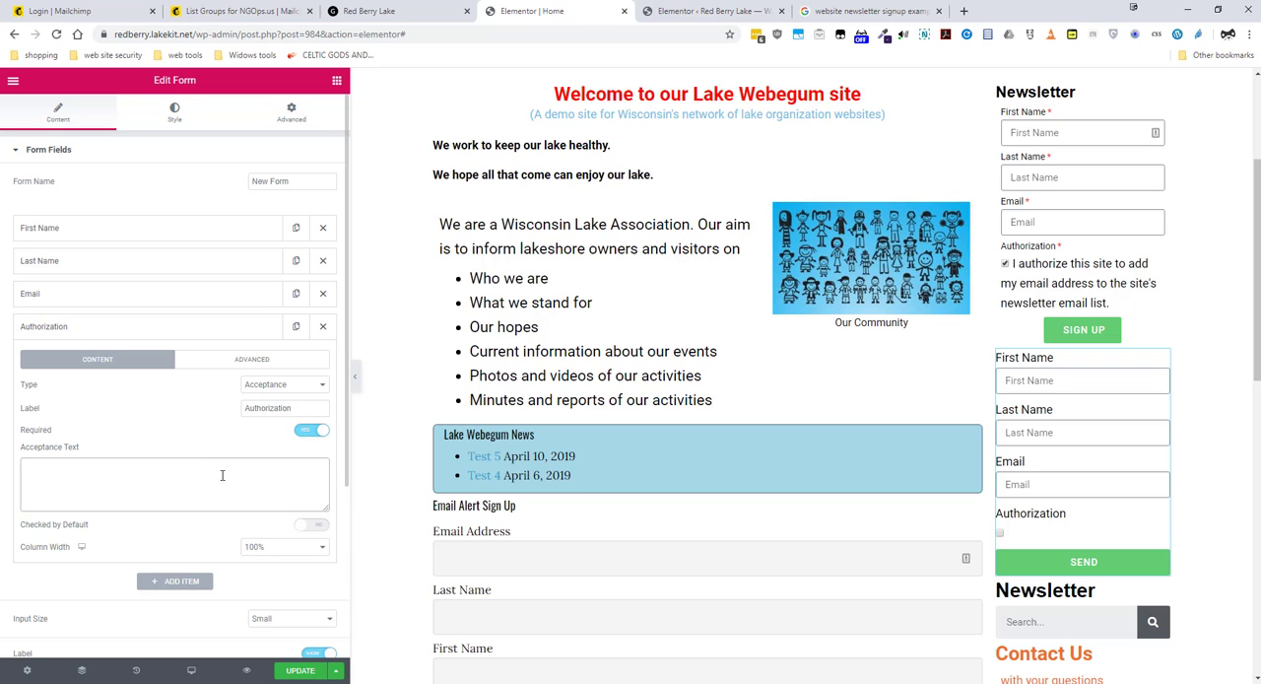
{"action": "type", "text": "I authori"}
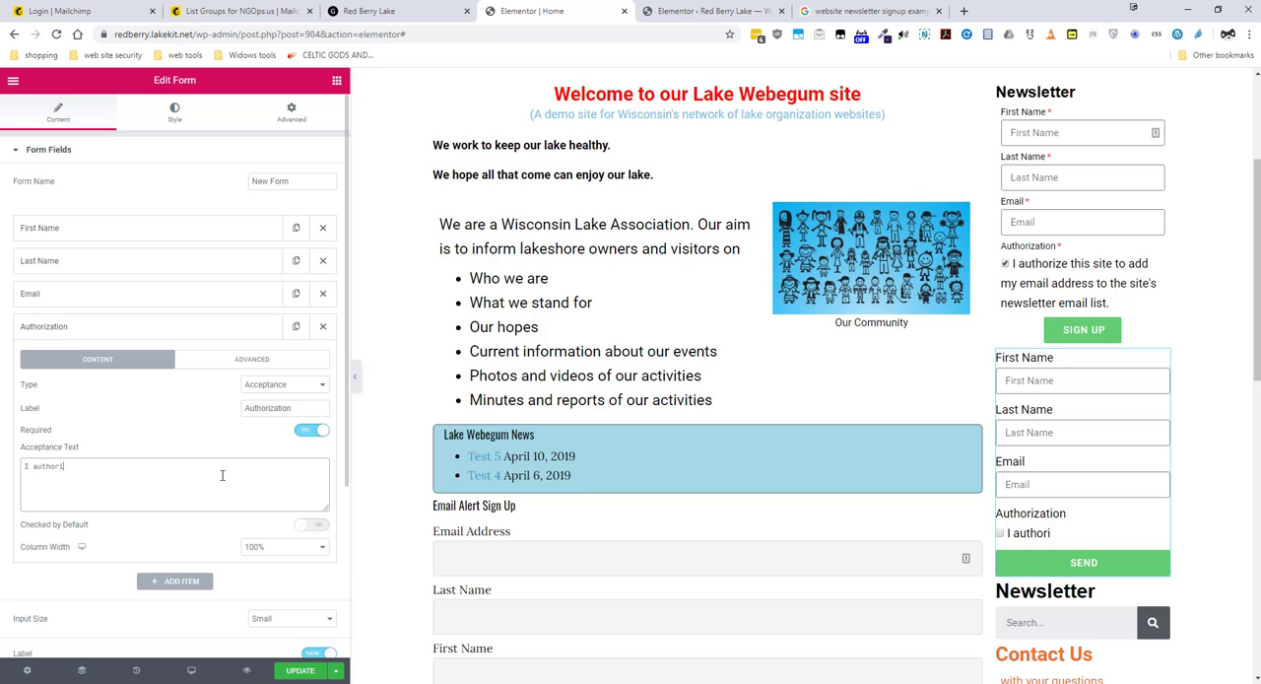
{"action": "type", "text": "ze this site to add"}
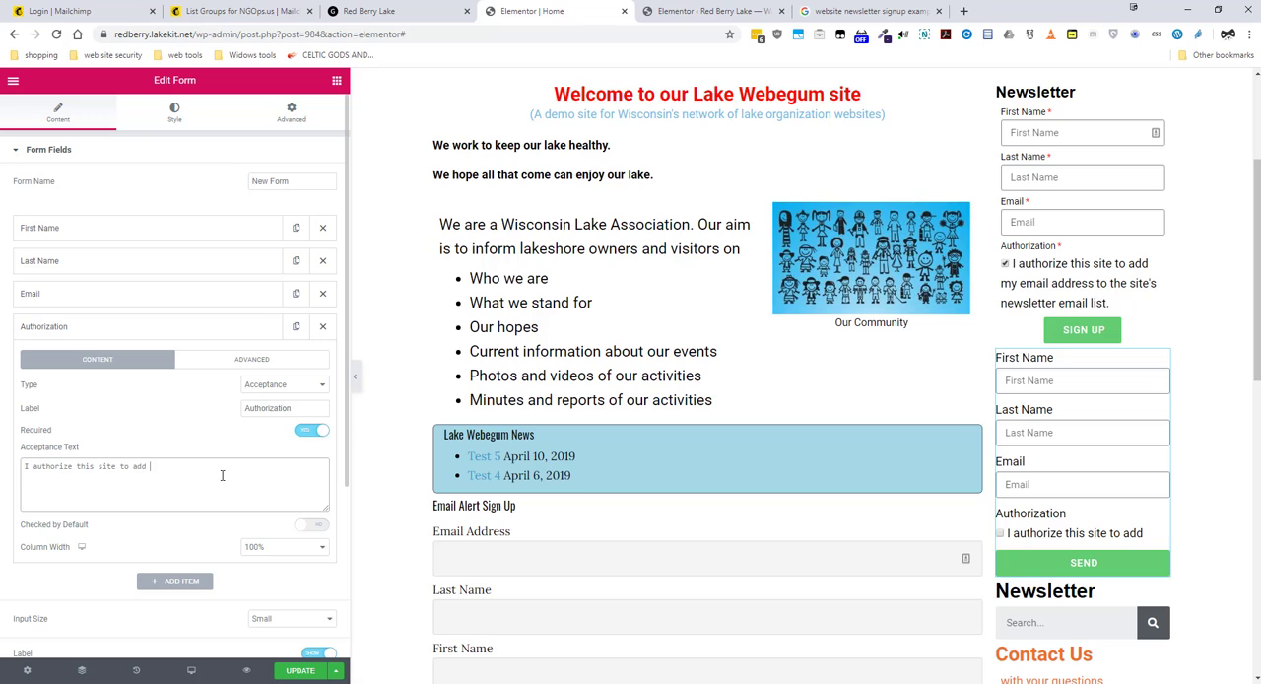
{"action": "type", "text": " my email a"}
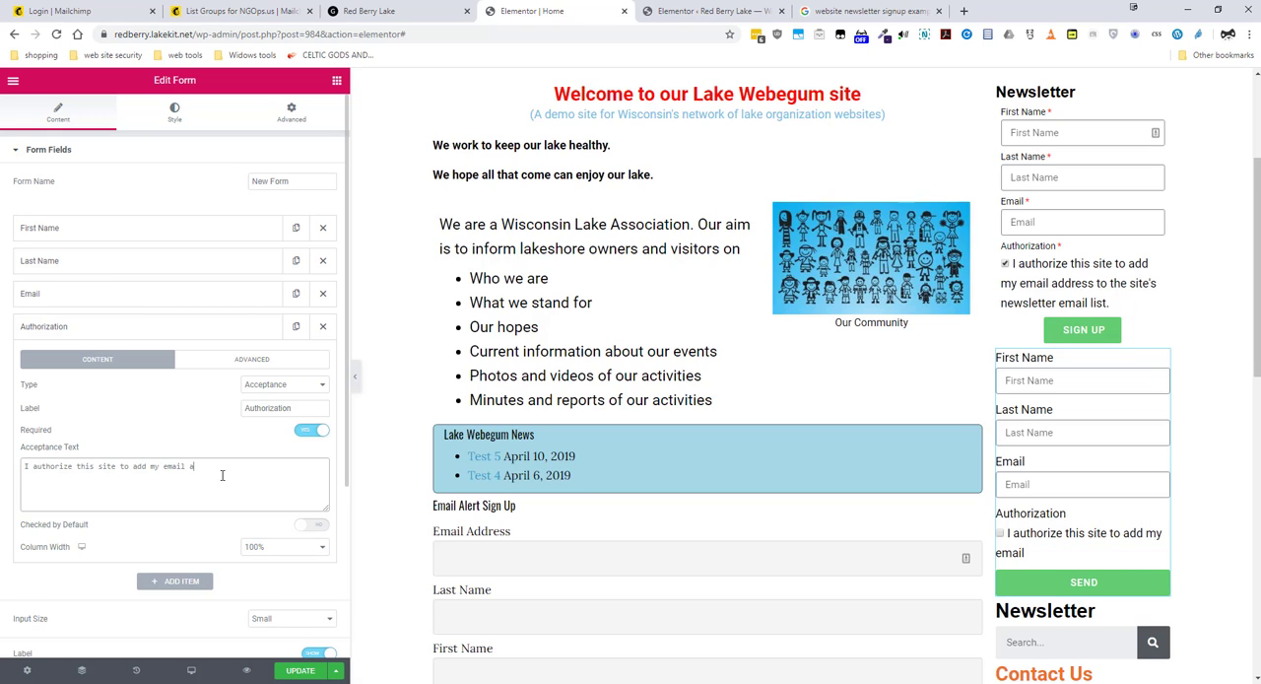
{"action": "type", "text": "ddress to the site's"}
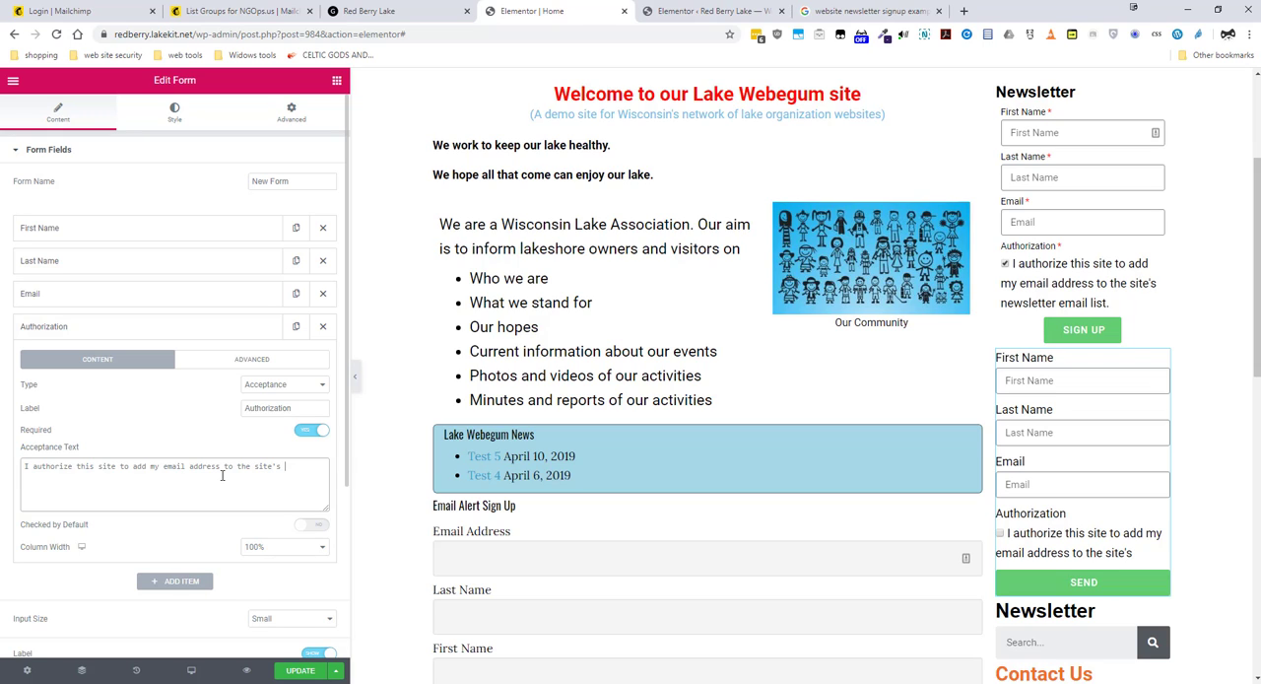
{"action": "type", "text": "ewsletter list"}
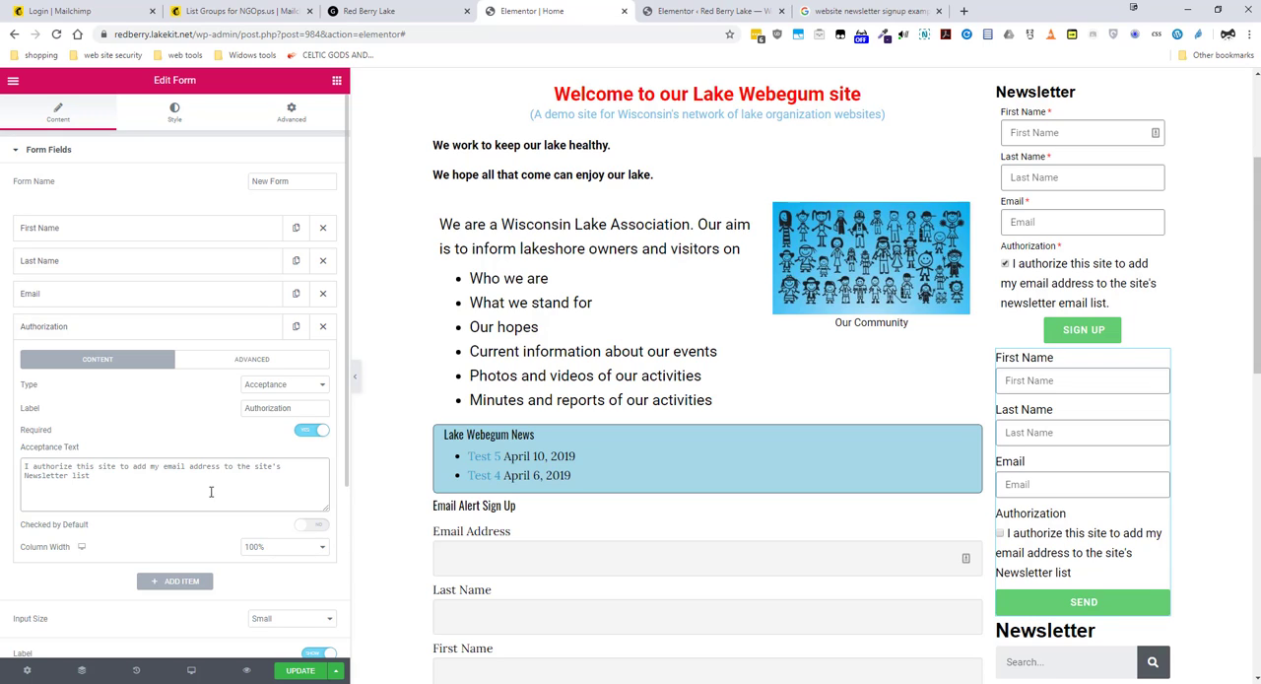
{"action": "double_click", "coordinate": [78, 475]}
{"action": "left_click", "coordinate": [115, 476]}
{"action": "scroll", "coordinate": [171, 508], "scroll_direction": "down", "scroll_amount": 1}
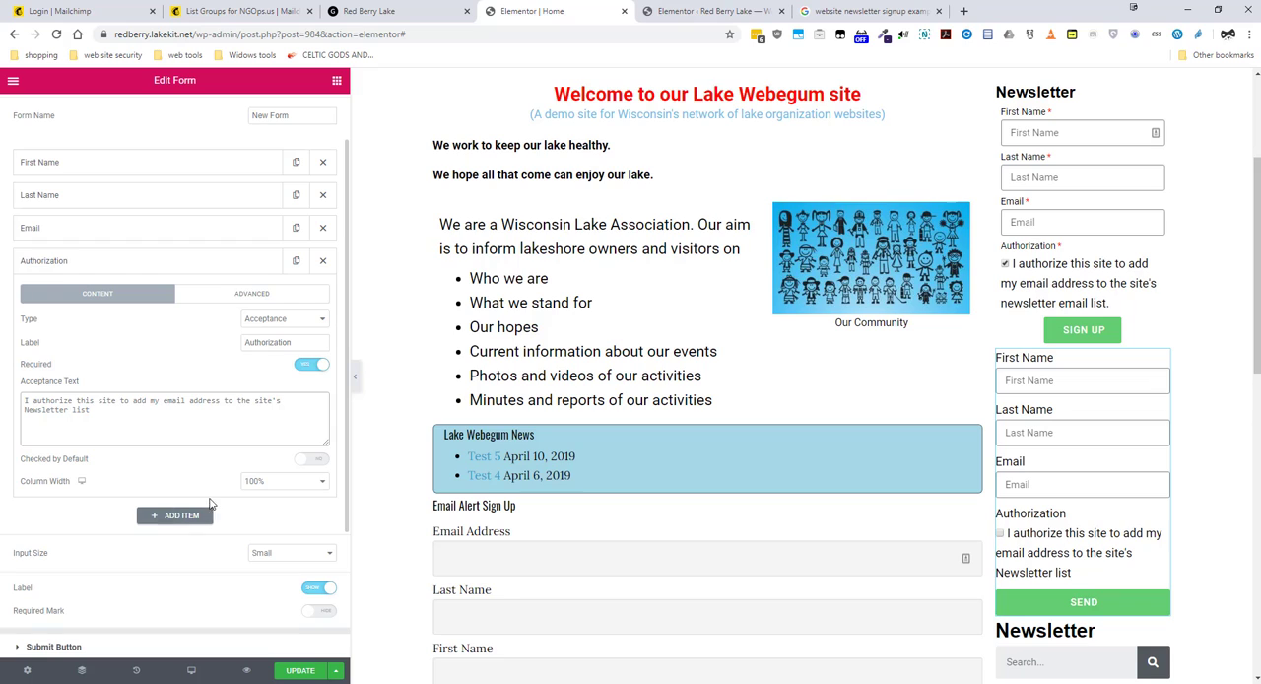
{"action": "scroll", "coordinate": [238, 551], "scroll_direction": "up", "scroll_amount": 1}
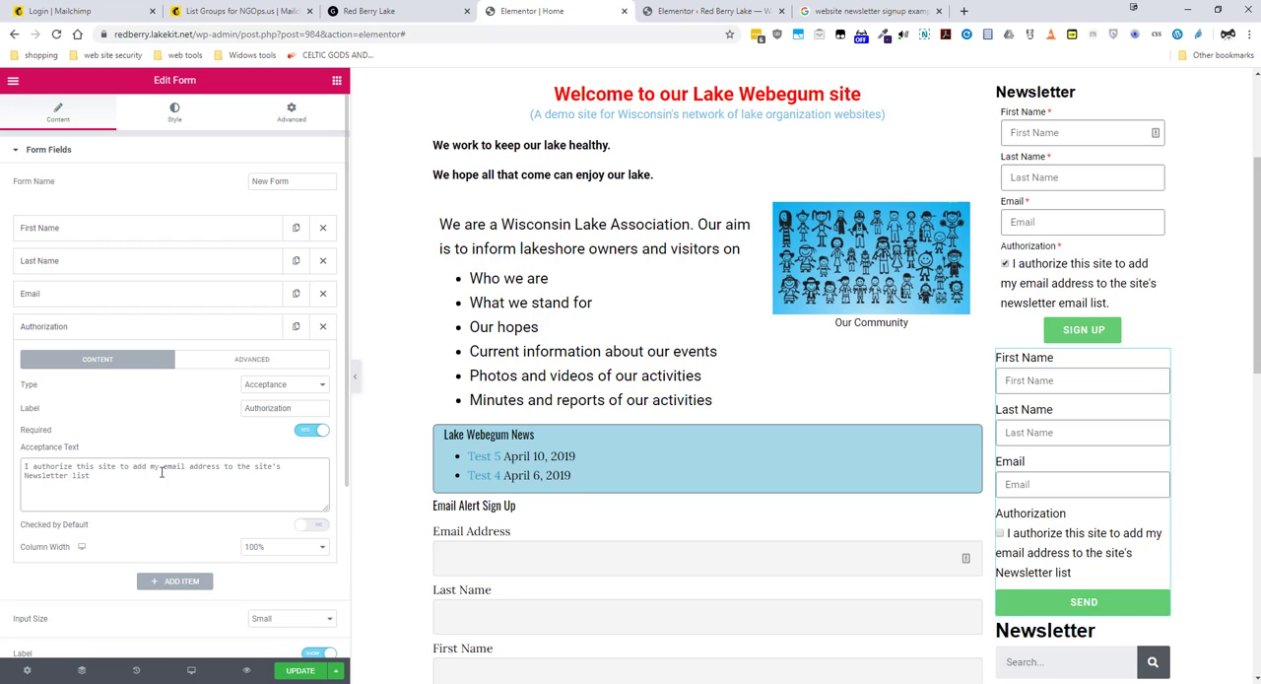
{"action": "left_click", "coordinate": [98, 335]}
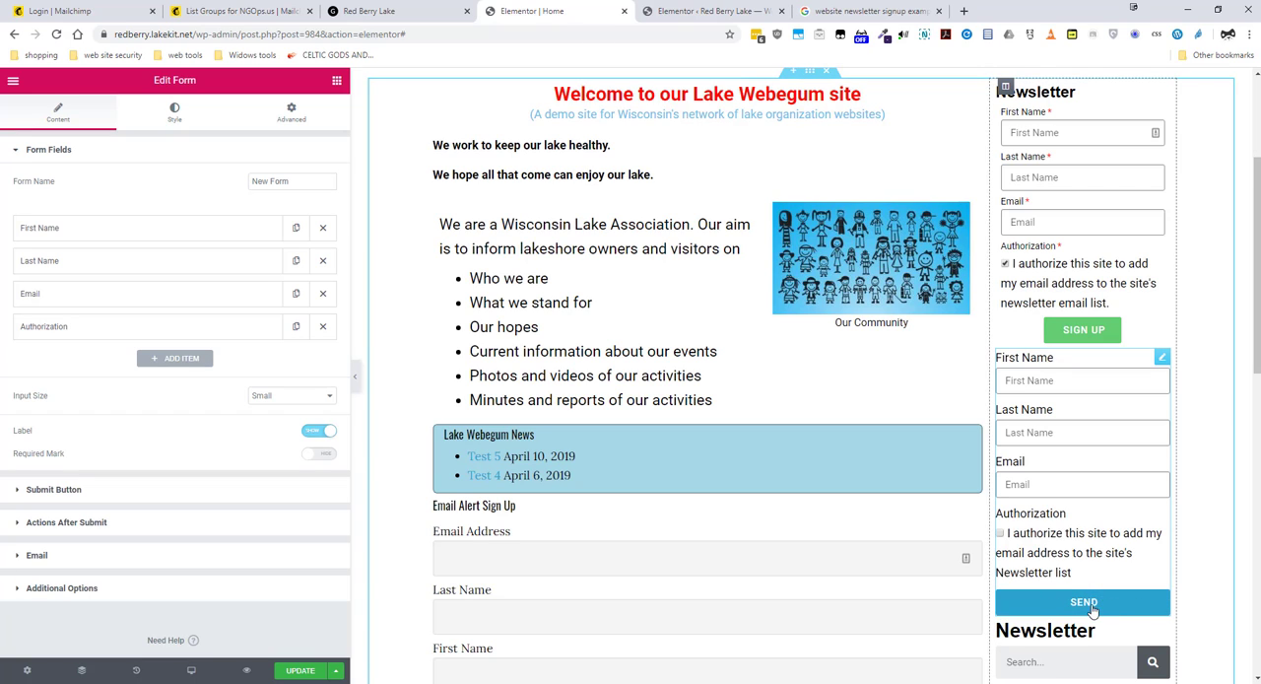
Step: Change the new form's submit button text to "Sign Up"
{"action": "left_click", "coordinate": [126, 496]}
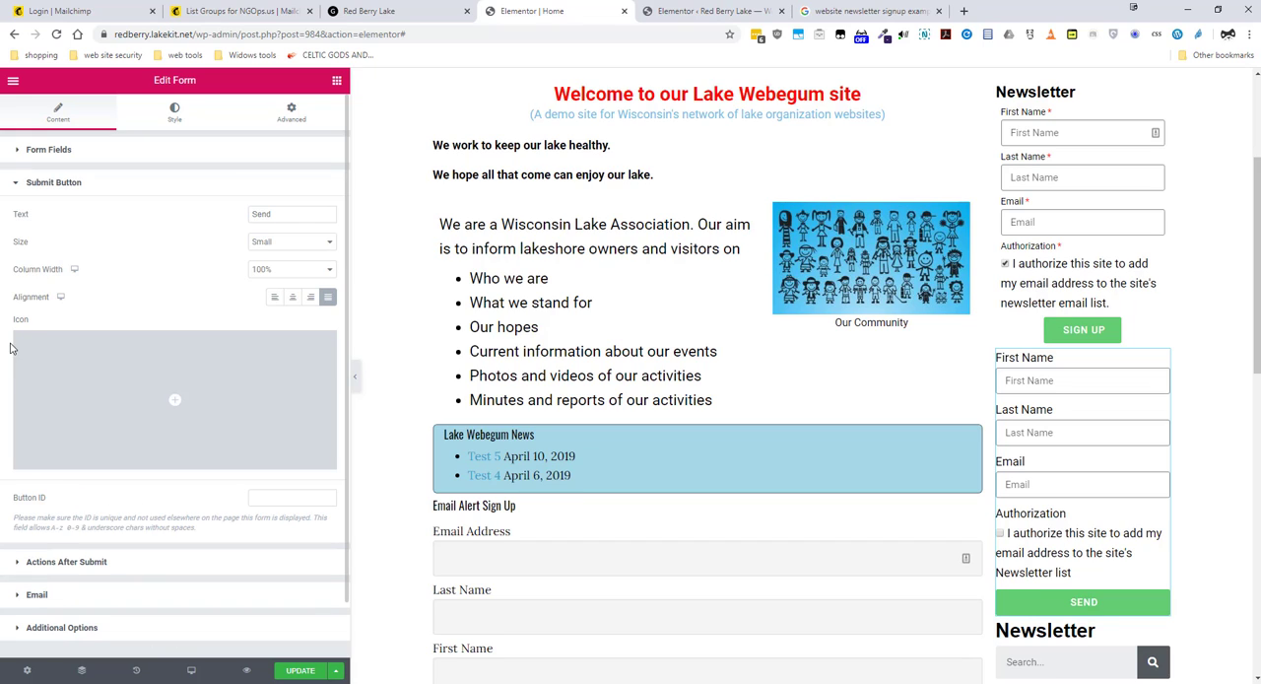
{"action": "left_click", "coordinate": [19, 155]}
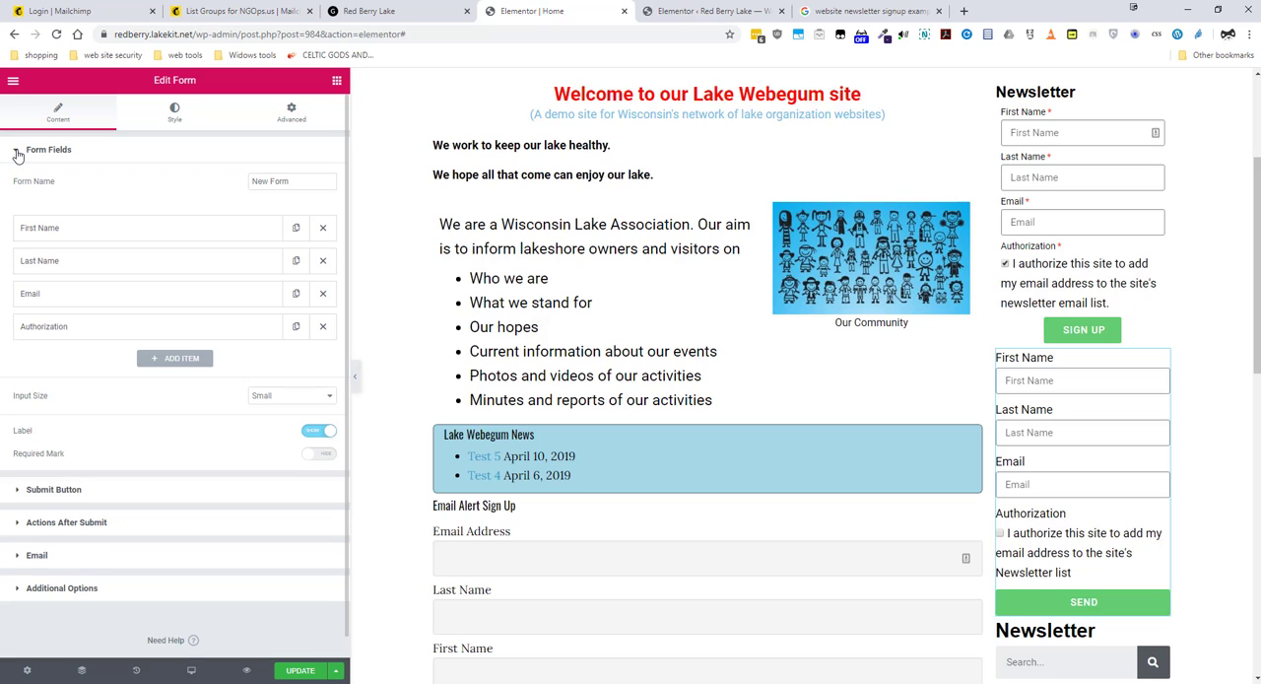
{"action": "left_click", "coordinate": [17, 155]}
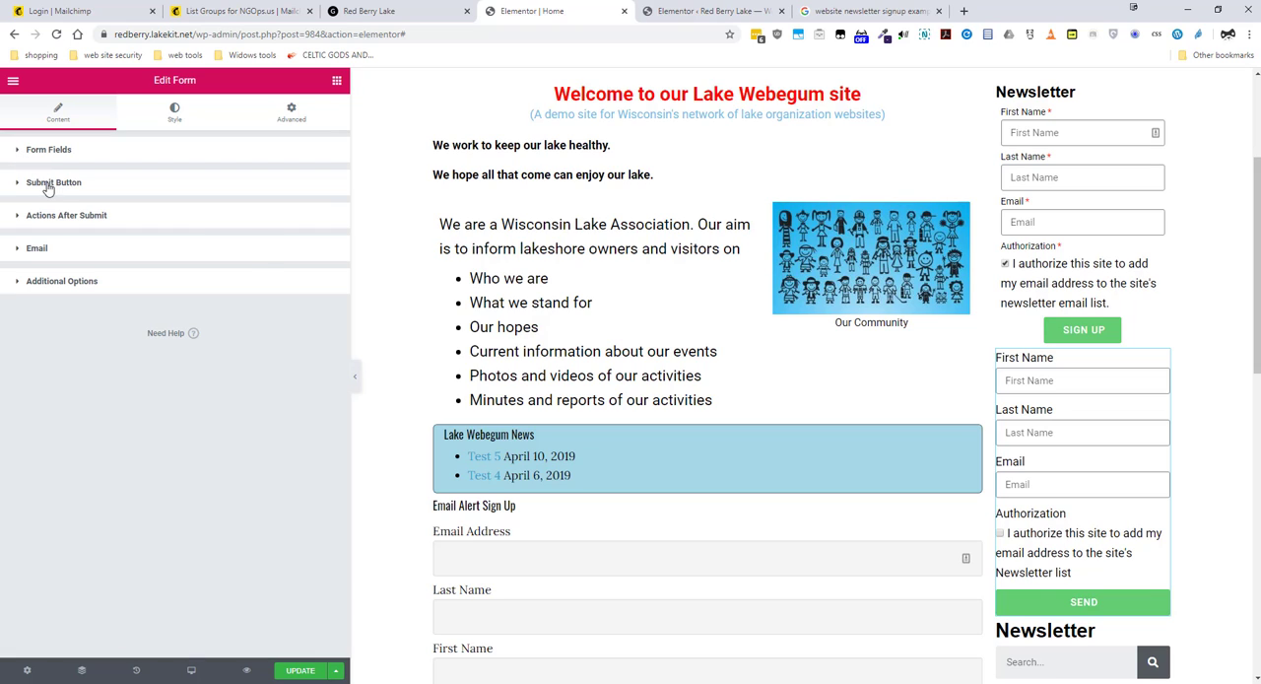
{"action": "left_click", "coordinate": [47, 184]}
{"action": "left_click_drag", "start_coordinate": [276, 214], "coordinate": [226, 214]}
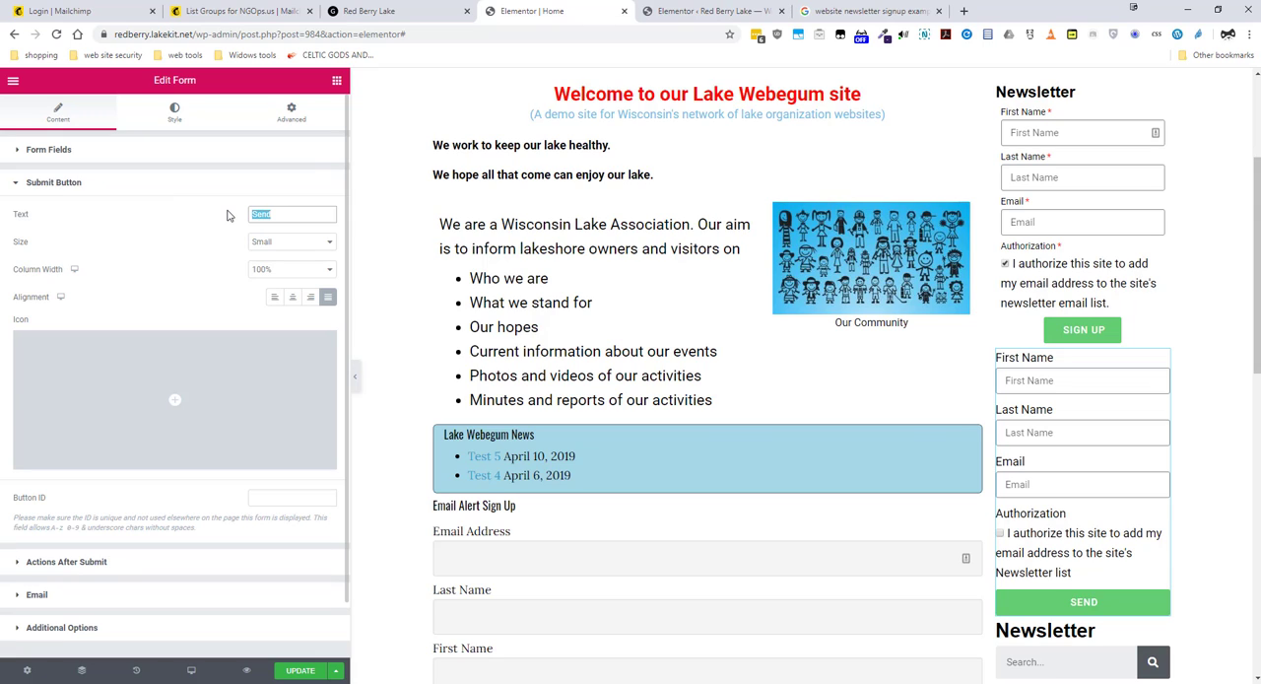
{"action": "type", "text": "Sign Up"}
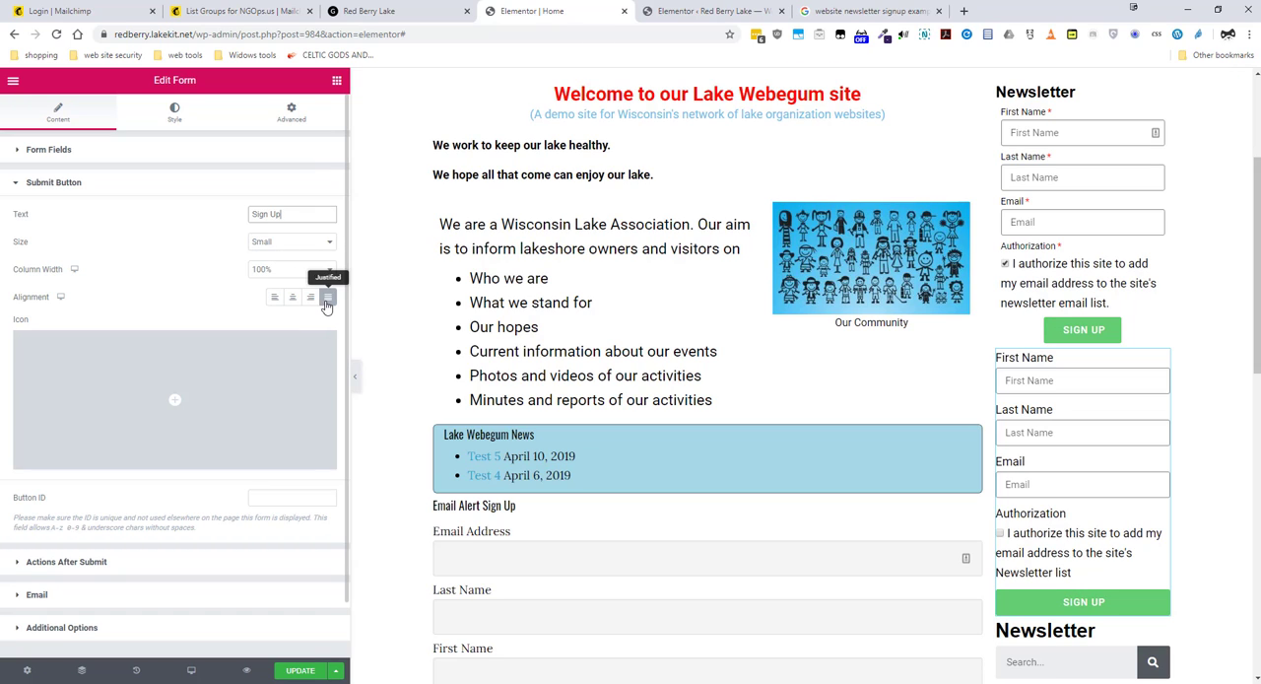
Step: Try the left, right and justified alignments for the Sign Up button and settle on center alignment
{"action": "left_click", "coordinate": [294, 299]}
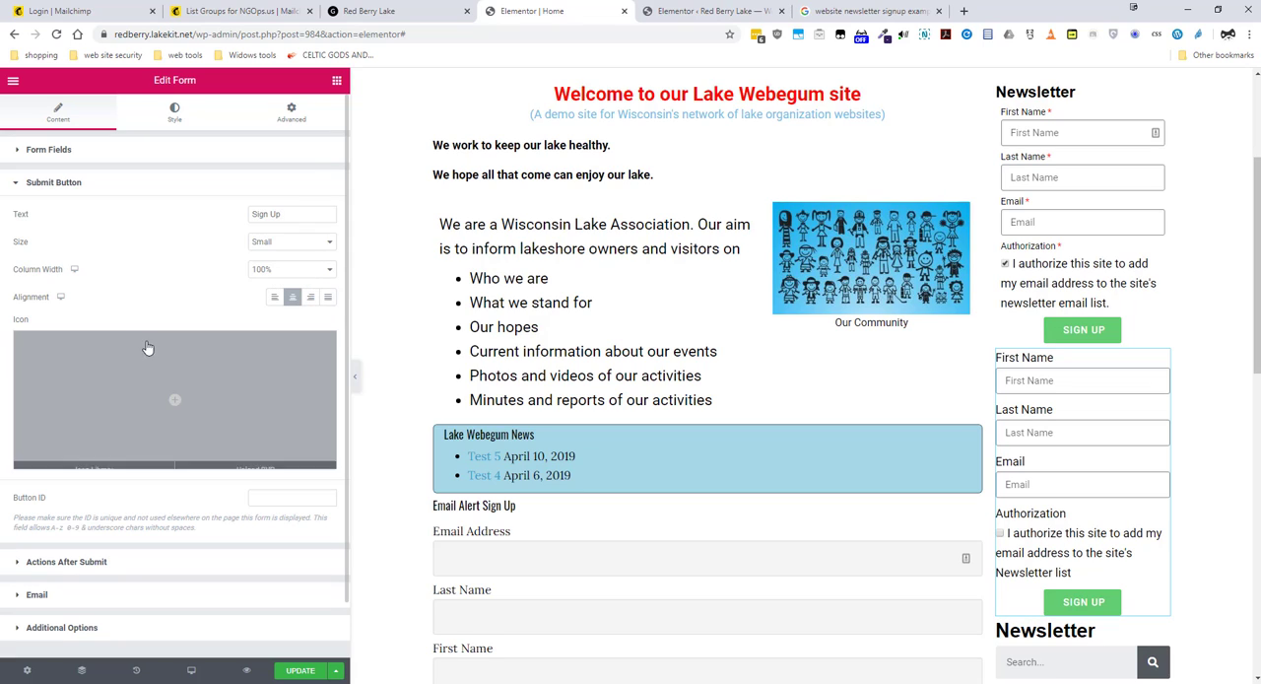
{"action": "left_click", "coordinate": [276, 298]}
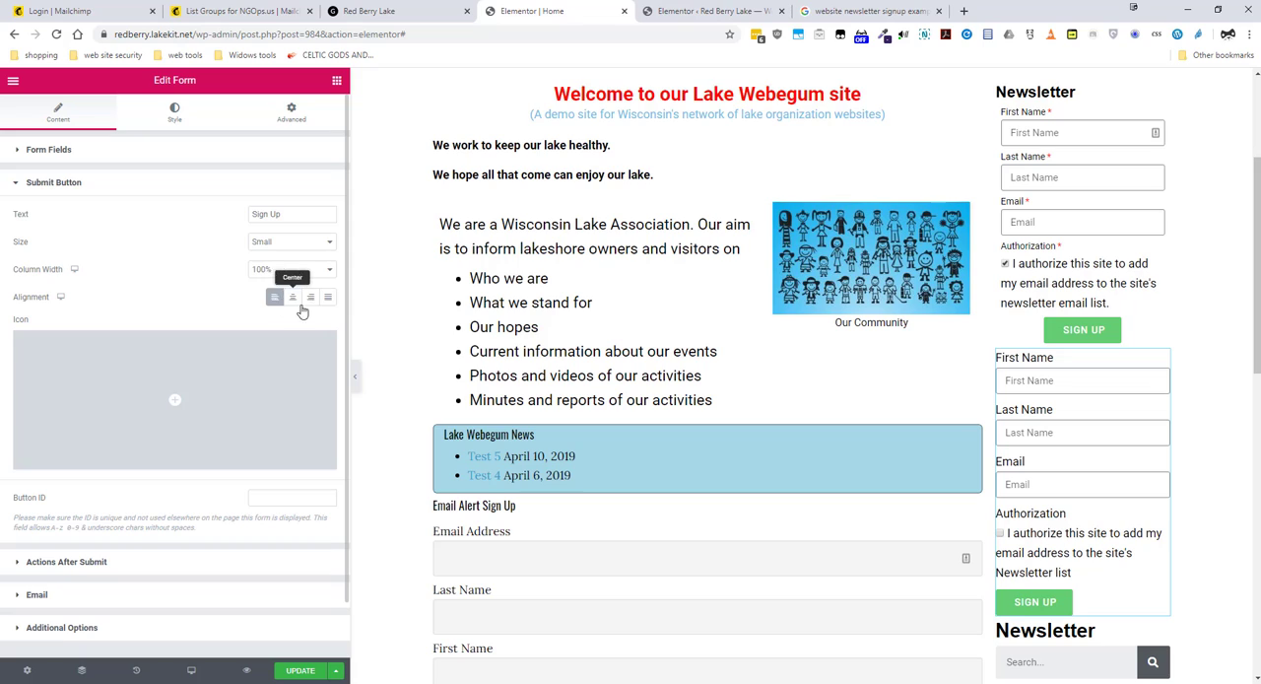
{"action": "left_click", "coordinate": [308, 299]}
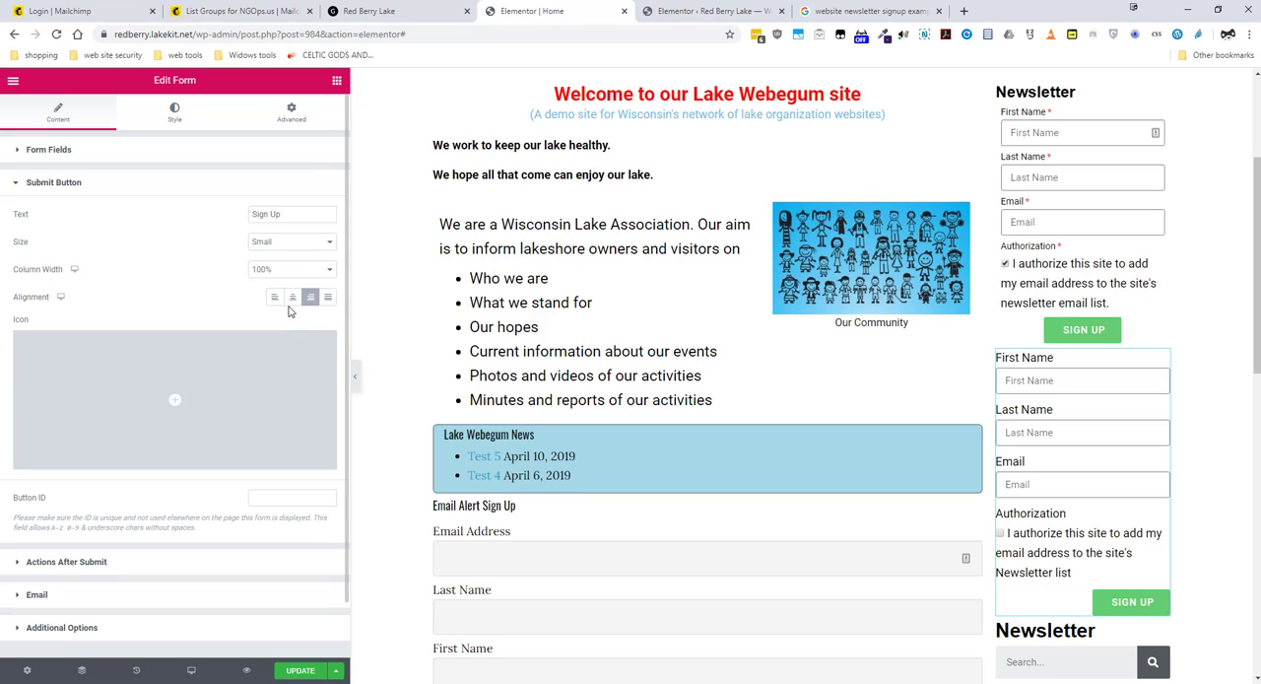
{"action": "left_click", "coordinate": [293, 297]}
{"action": "left_click", "coordinate": [327, 300]}
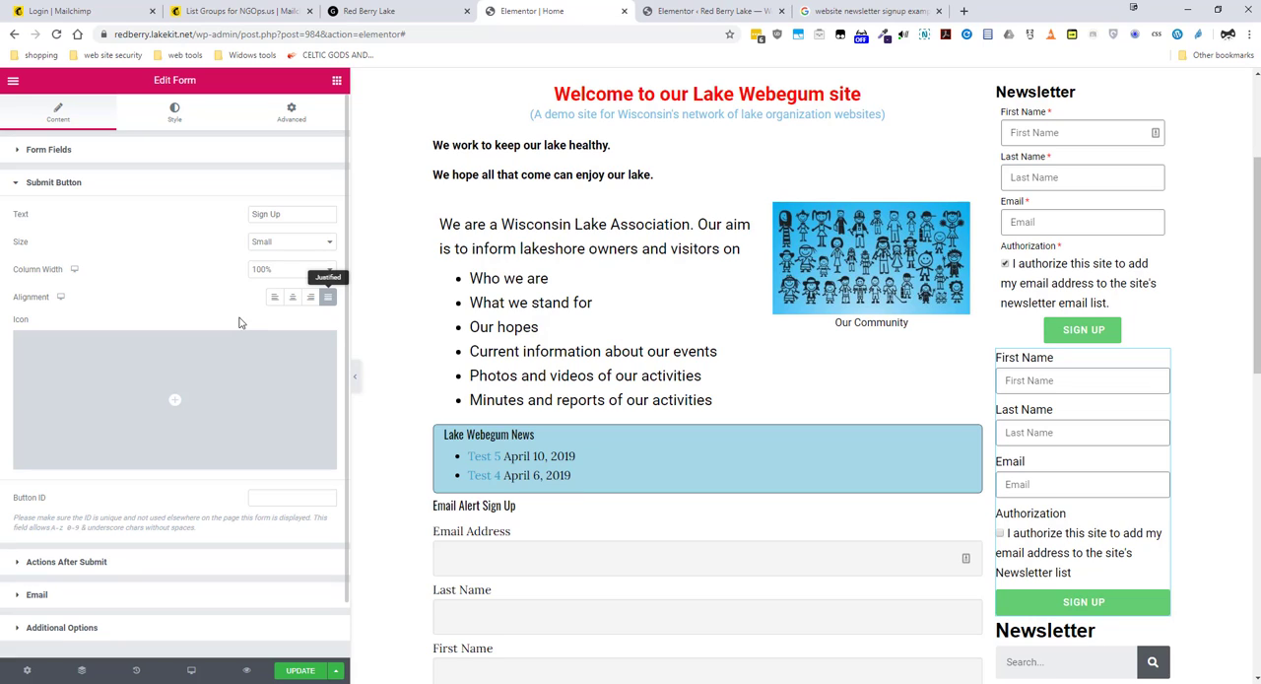
{"action": "left_click", "coordinate": [292, 299]}
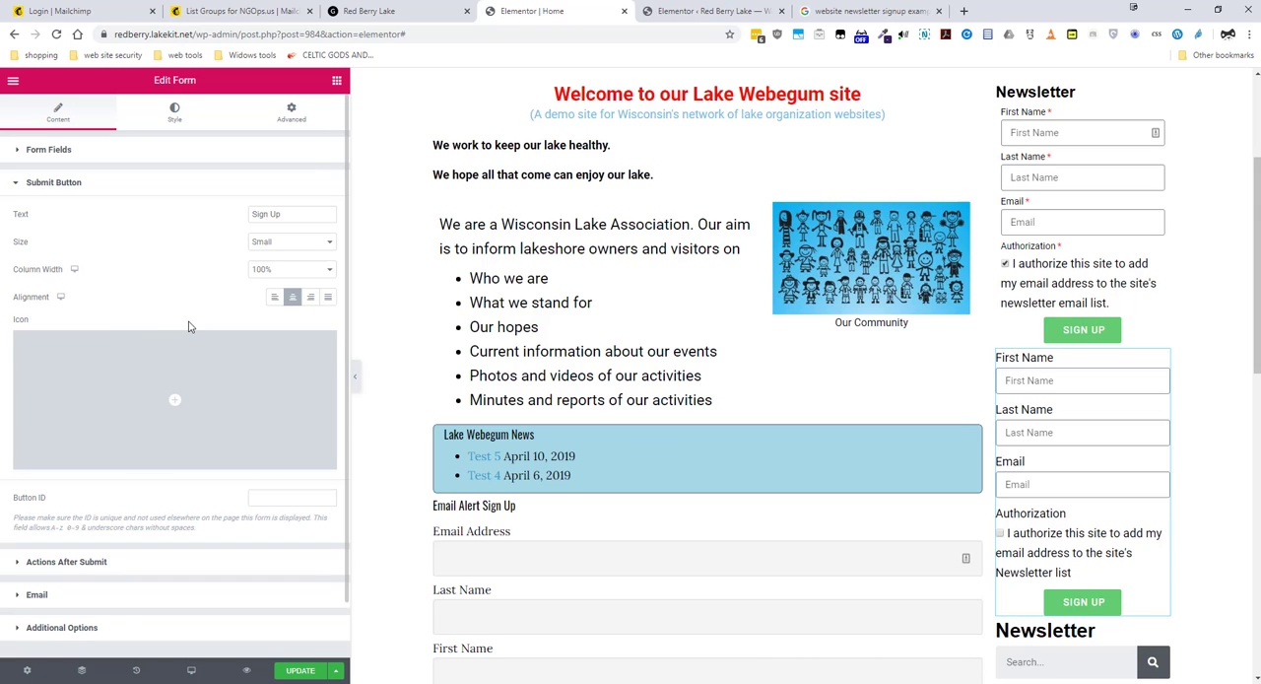
{"action": "left_click", "coordinate": [15, 186]}
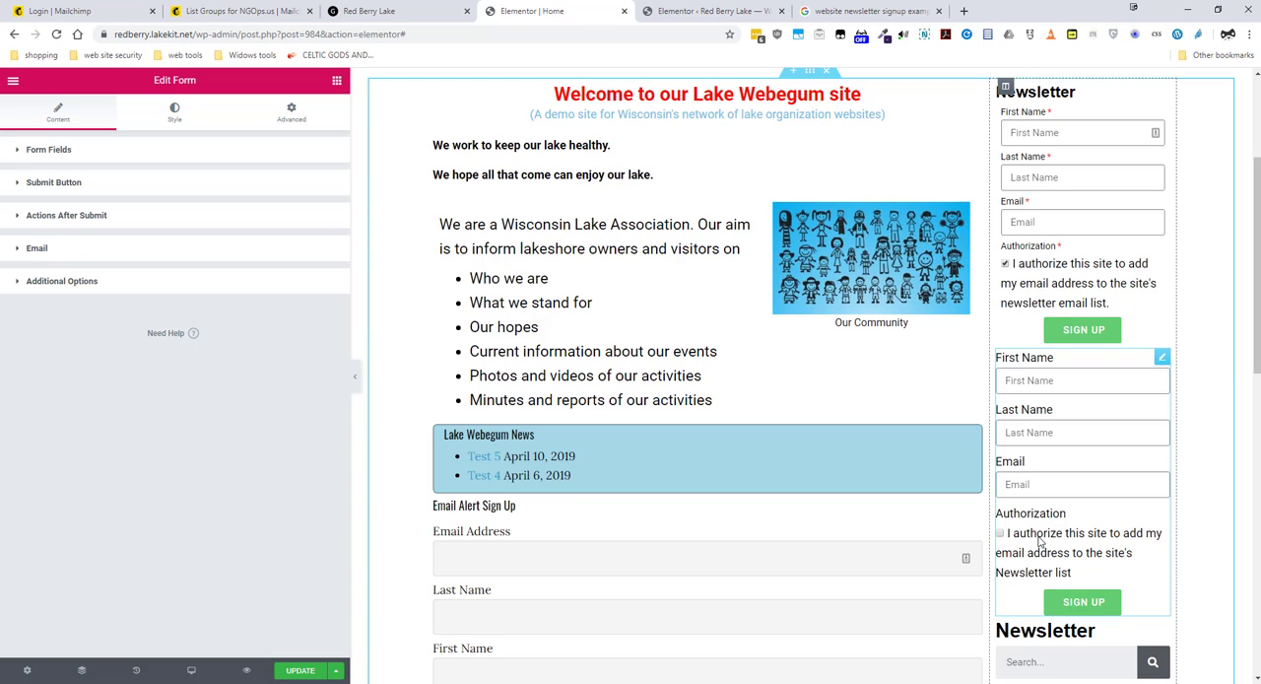
Step: Add MailChimp alongside Email as an action performed after the form is submitted
{"action": "left_click", "coordinate": [15, 219]}
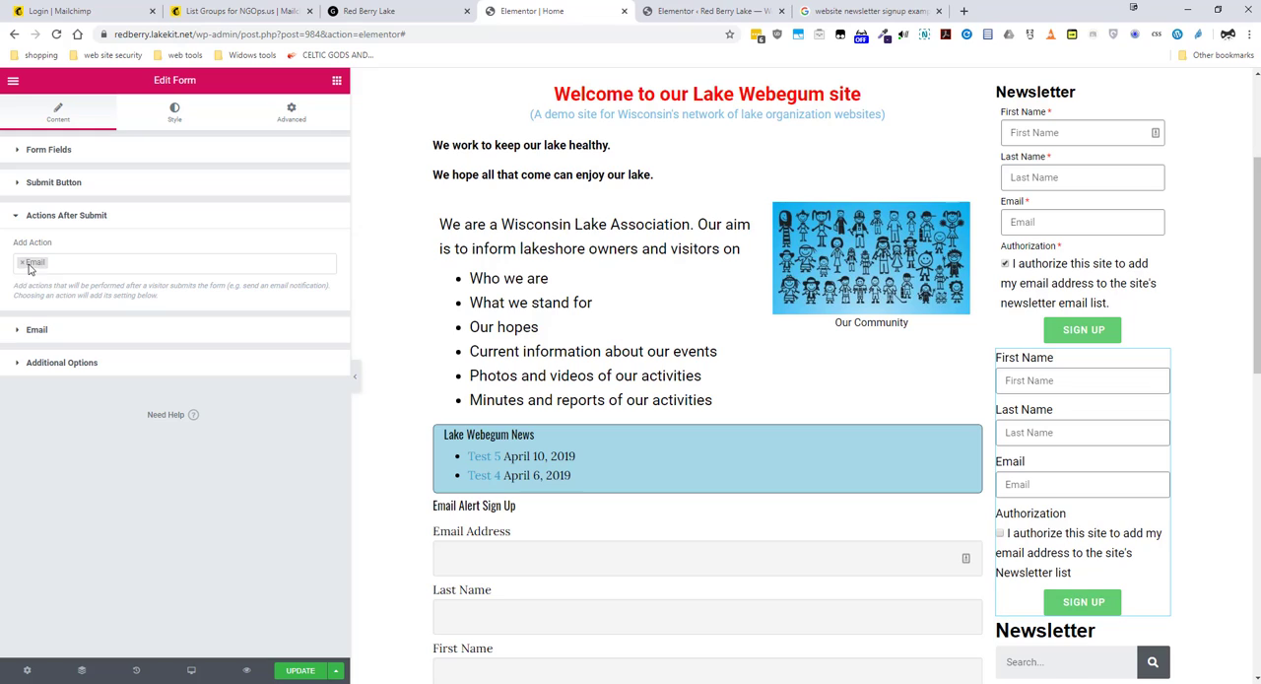
{"action": "left_click", "coordinate": [56, 263]}
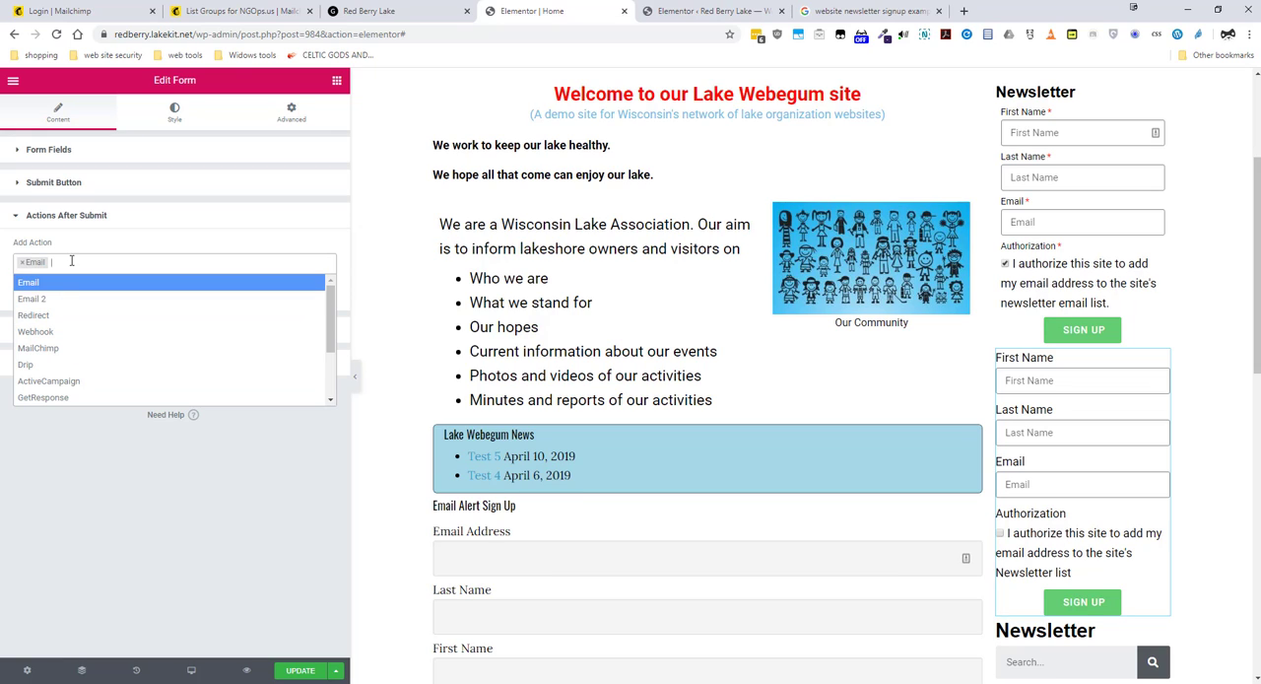
{"action": "left_click", "coordinate": [67, 350]}
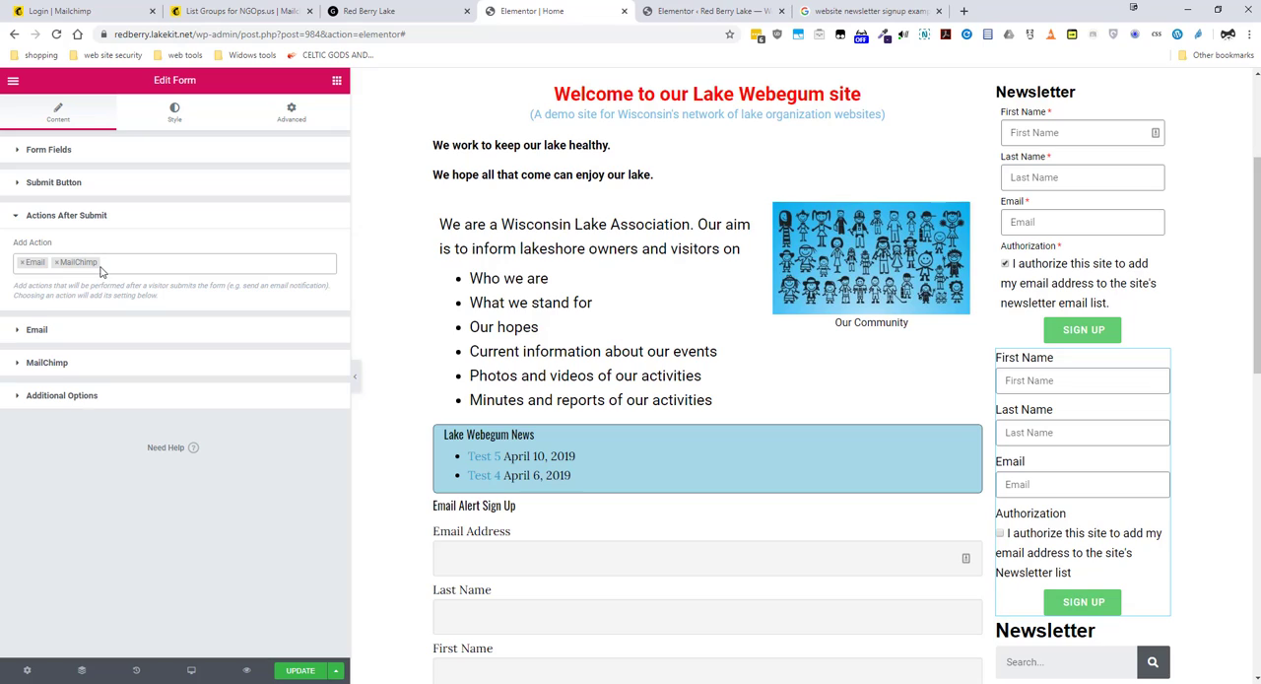
Step: Set the form's notification email subject to "New subscriber to Red Berry Lake Newsletter" and review the remaining email settings
{"action": "left_click", "coordinate": [16, 331]}
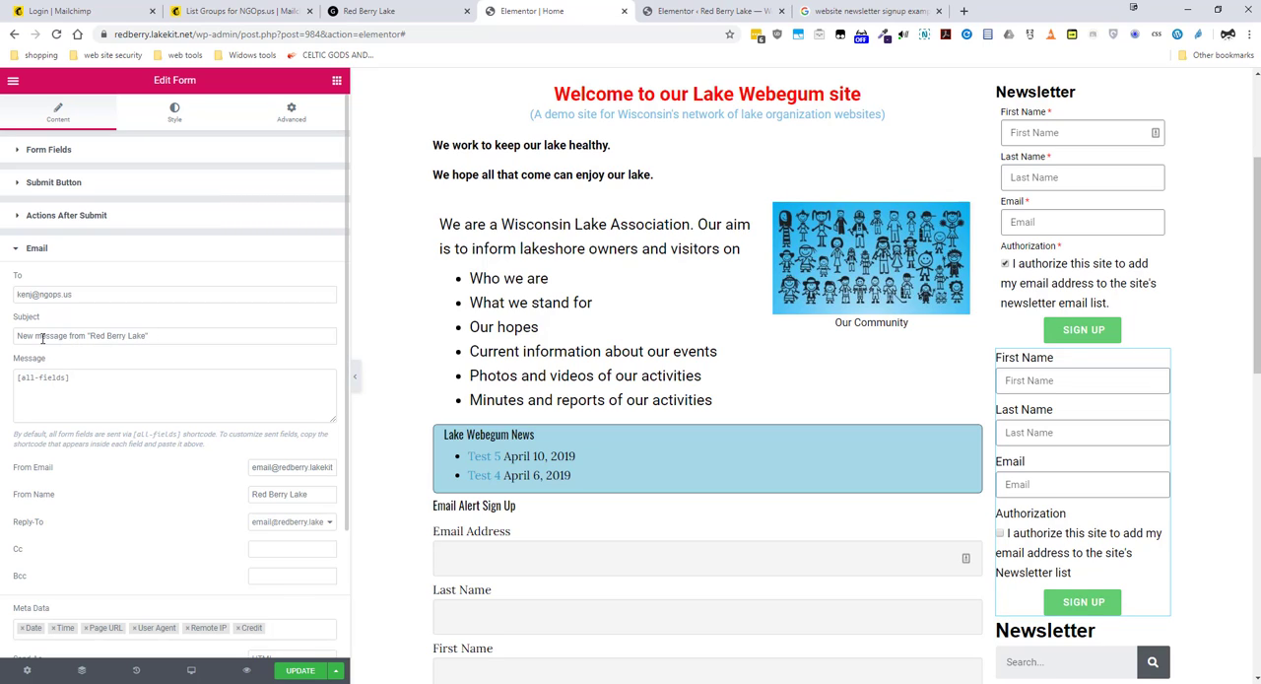
{"action": "left_click_drag", "start_coordinate": [36, 337], "coordinate": [85, 336]}
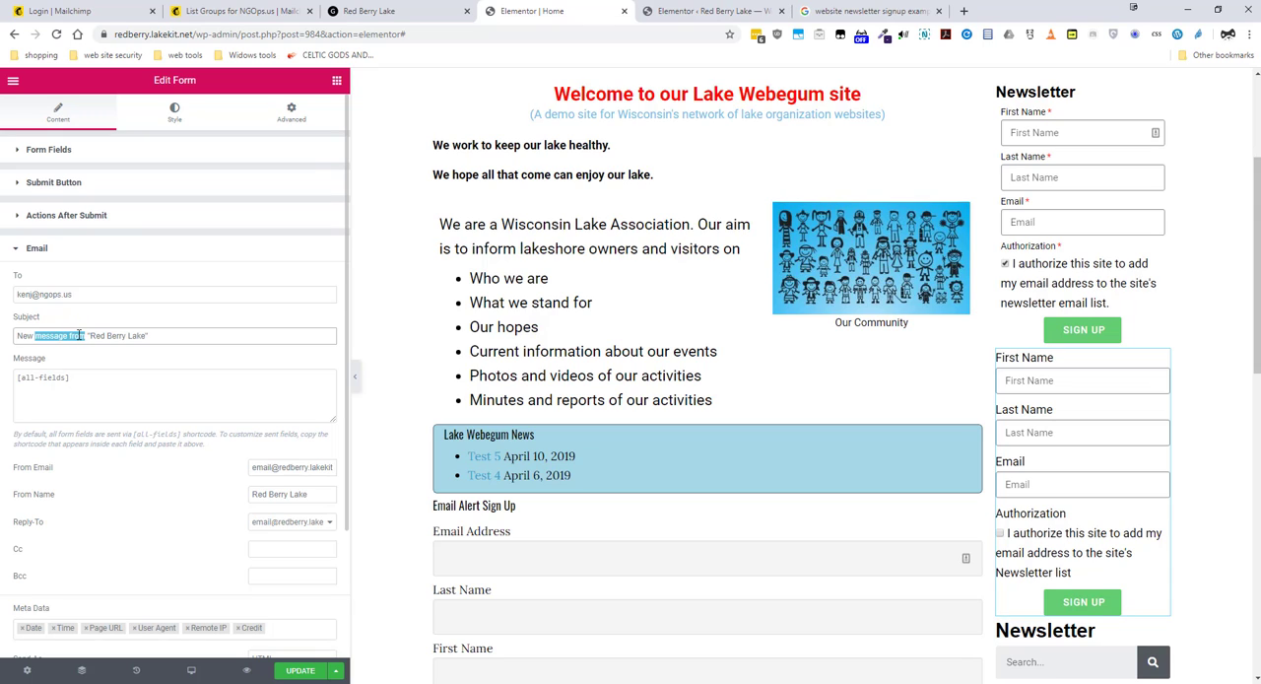
{"action": "type", "text": "Subscriber to"}
{"action": "left_click", "coordinate": [36, 335]}
{"action": "key", "text": "Delete"}
{"action": "type", "text": "s"}
{"action": "key", "text": "BackSpace"}
{"action": "left_click", "coordinate": [169, 338]}
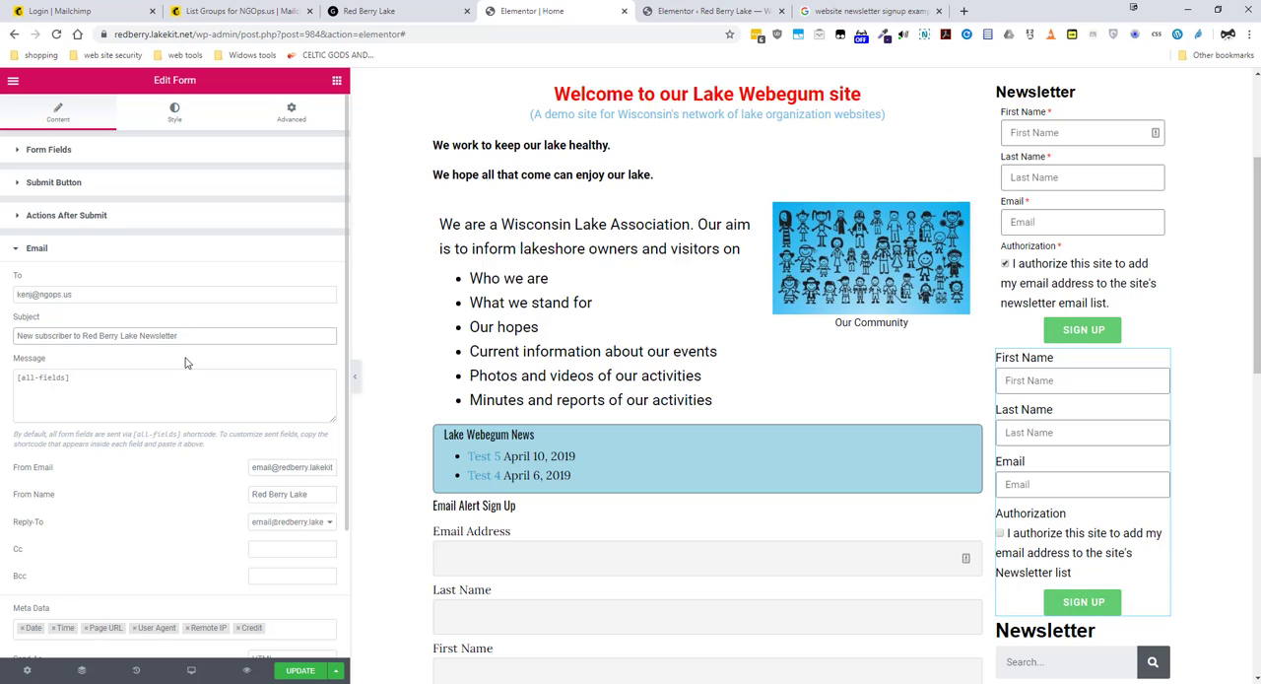
{"action": "left_click", "coordinate": [185, 341]}
{"action": "scroll", "coordinate": [236, 444], "scroll_direction": "down", "scroll_amount": 1}
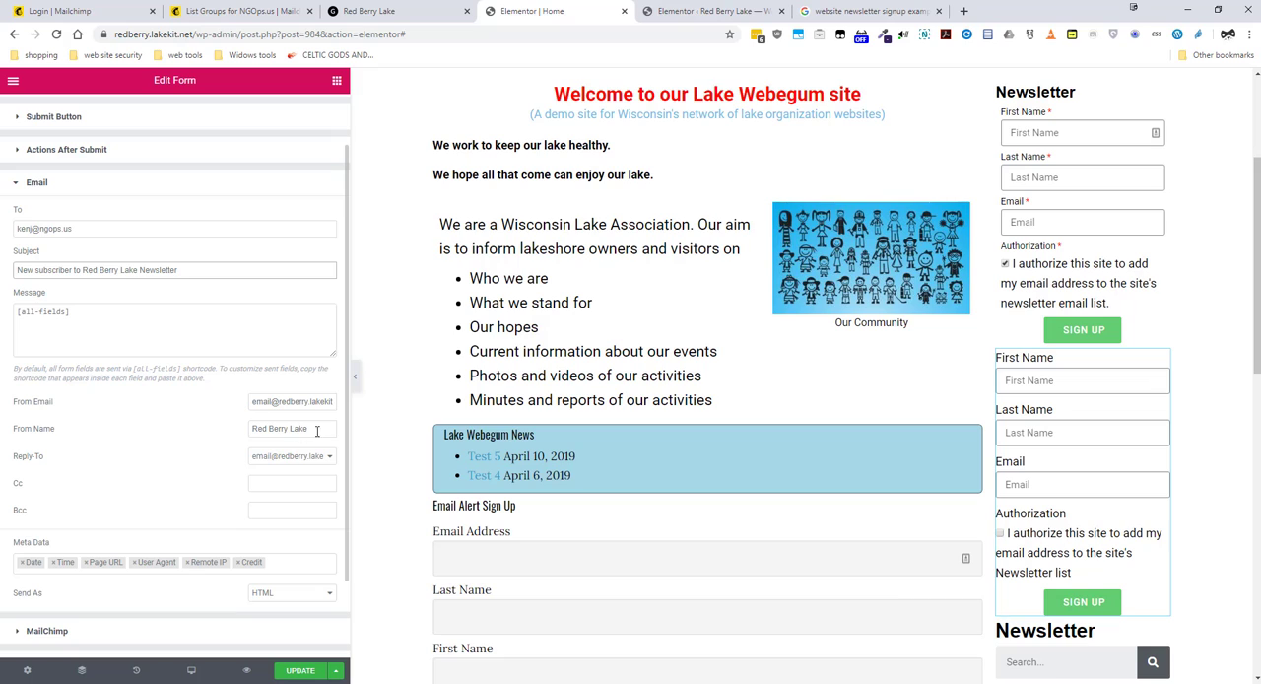
{"action": "scroll", "coordinate": [137, 535], "scroll_direction": "down", "scroll_amount": 1}
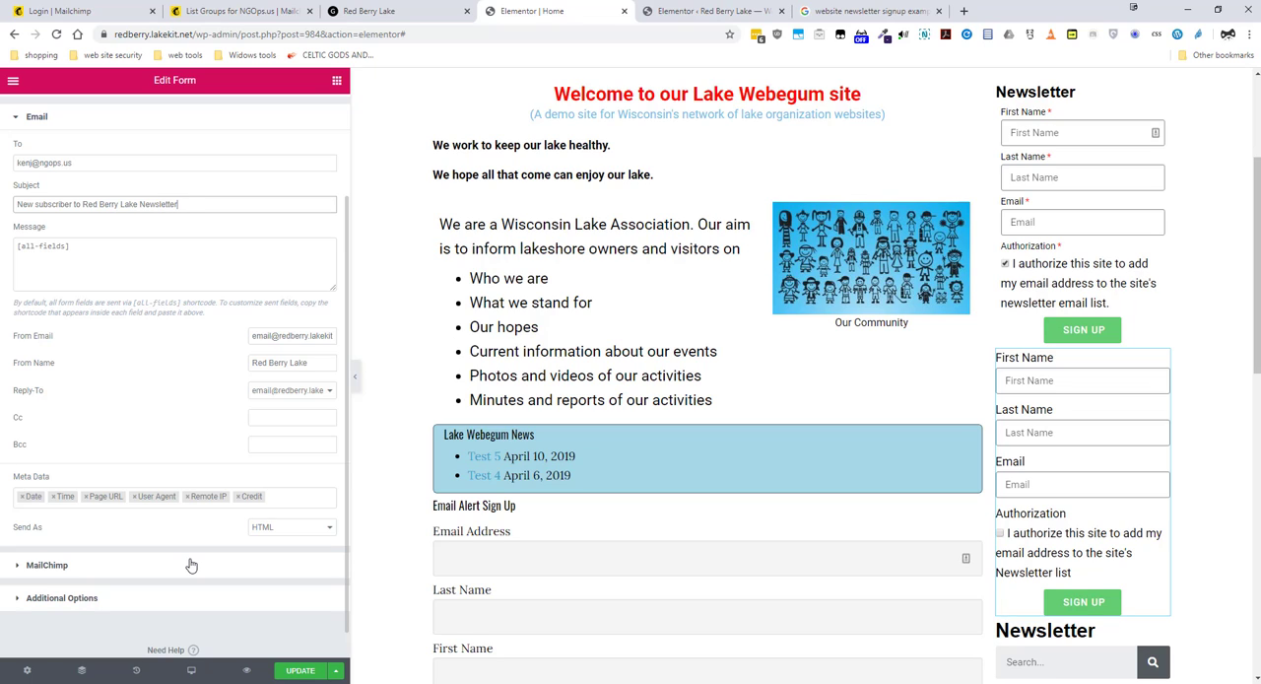
{"action": "left_click", "coordinate": [14, 120]}
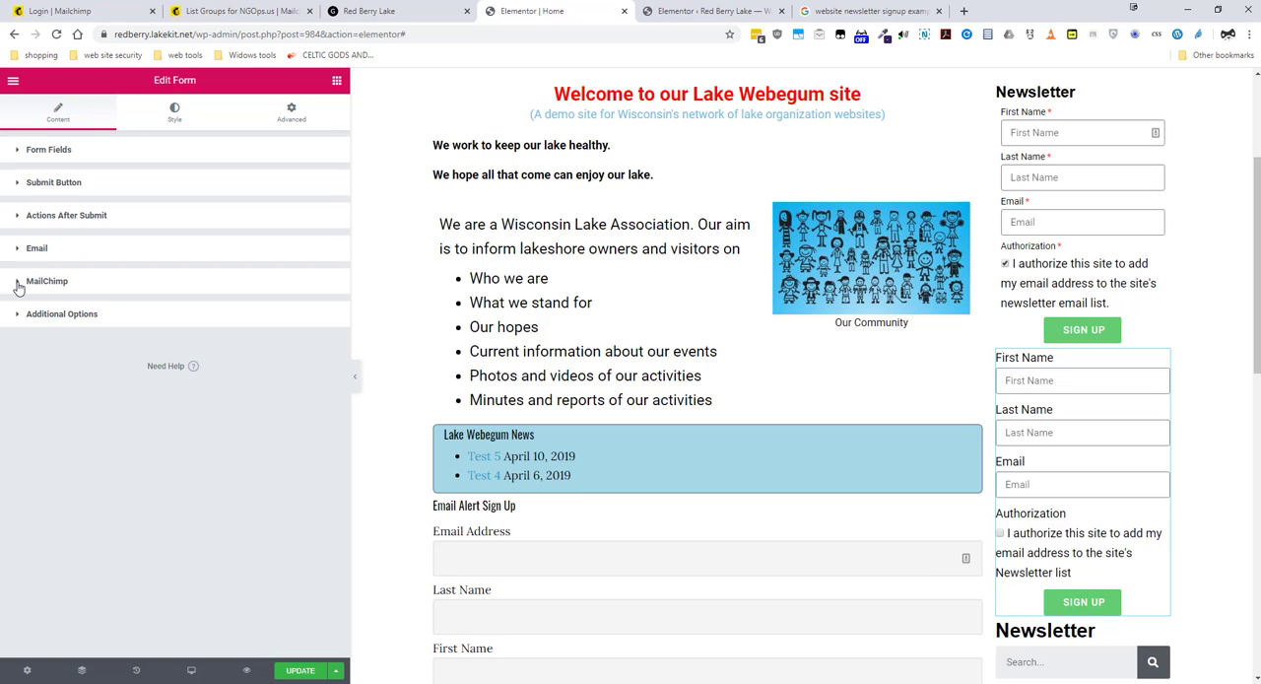
Step: Set the form's MailChimp audience to NGOps.us, using the default API key
{"action": "left_click", "coordinate": [18, 283]}
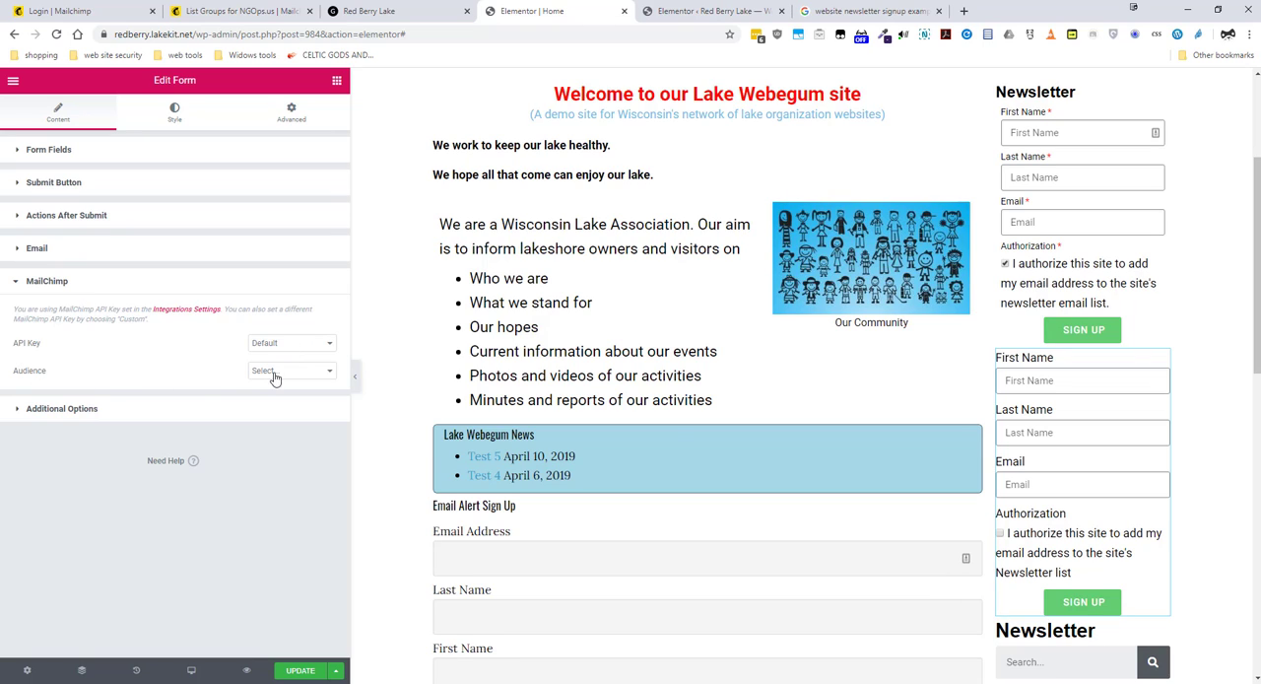
{"action": "left_click", "coordinate": [329, 372]}
{"action": "left_click", "coordinate": [300, 419]}
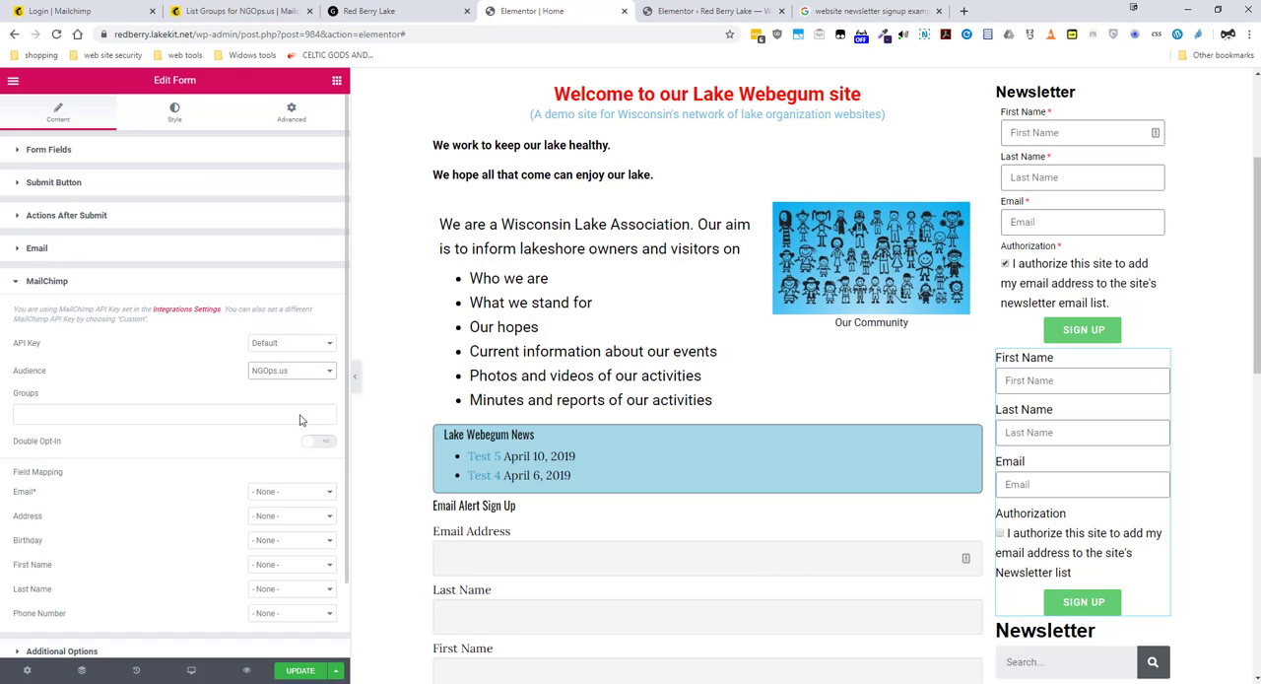
Step: Assign the MailChimp group "Red Baerry Lake Newsletter - Newsletter" and turn on Double Opt-In
{"action": "left_click", "coordinate": [158, 412]}
{"action": "left_click", "coordinate": [164, 387]}
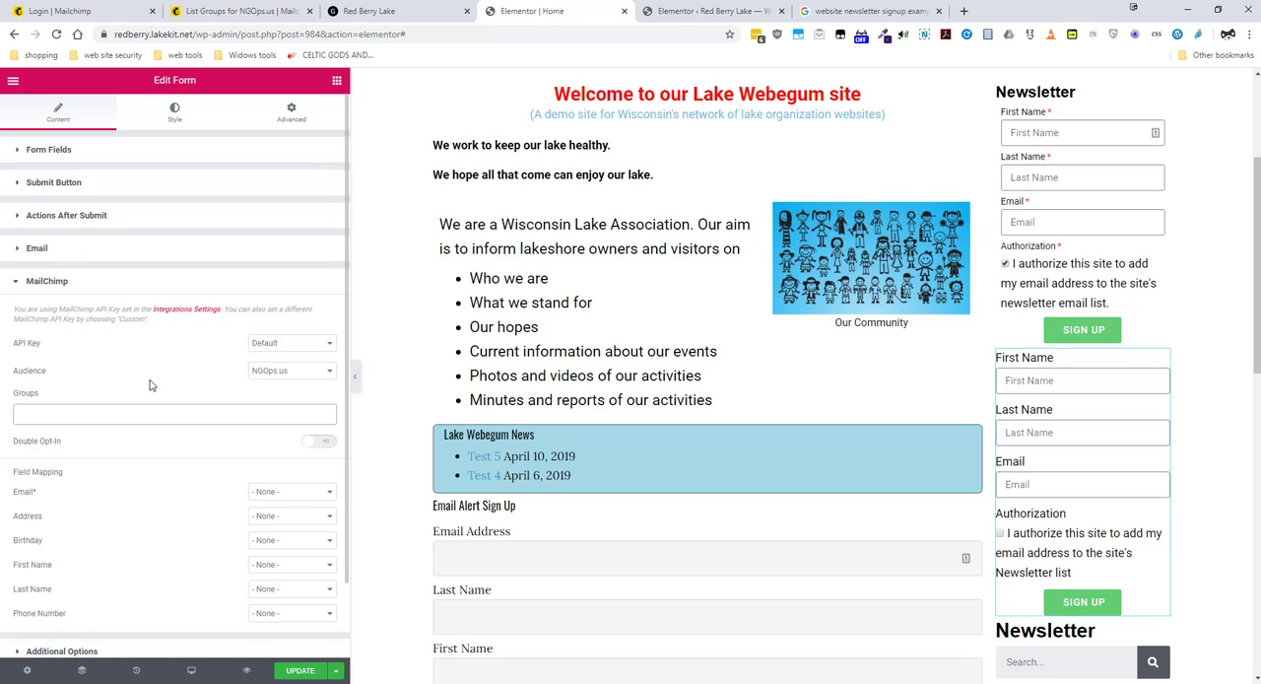
{"action": "left_click", "coordinate": [148, 415]}
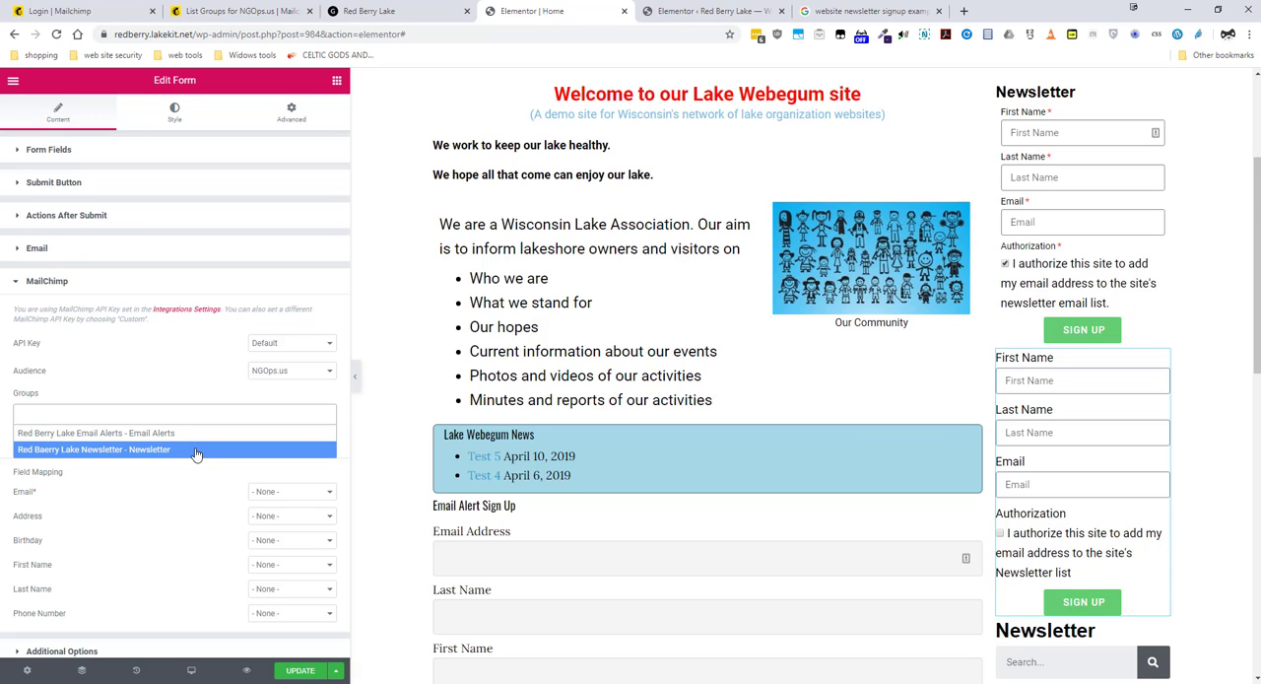
{"action": "left_click", "coordinate": [196, 450]}
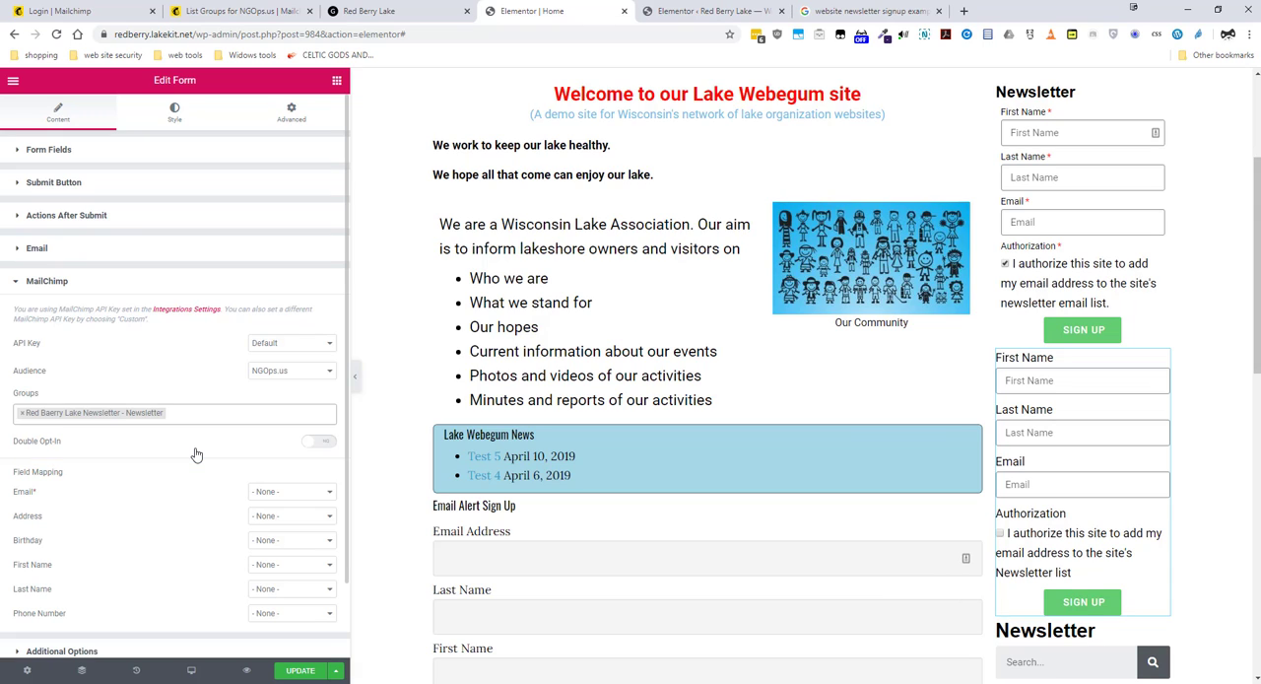
{"action": "left_click", "coordinate": [320, 441]}
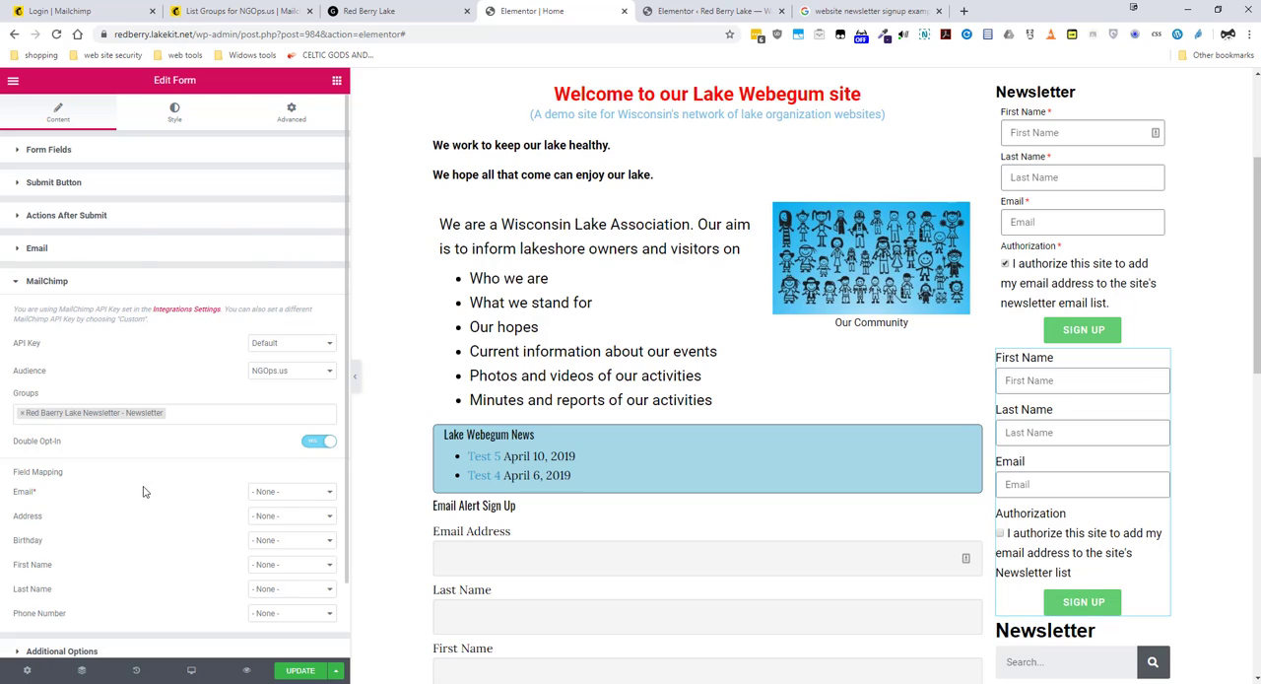
Step: Map the MailChimp Email, First Name and Last Name fields to the matching form fields
{"action": "scroll", "coordinate": [147, 489], "scroll_direction": "down", "scroll_amount": 1}
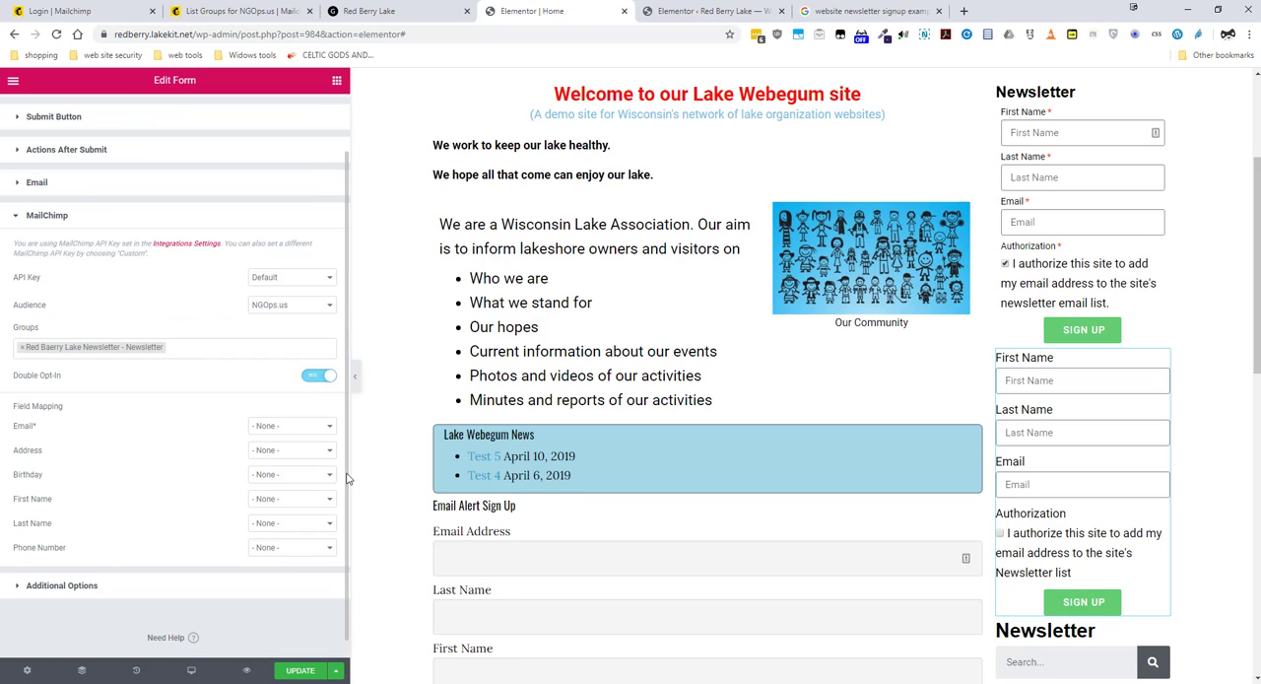
{"action": "left_click", "coordinate": [328, 426]}
{"action": "left_click", "coordinate": [301, 466]}
{"action": "left_click", "coordinate": [313, 500]}
{"action": "left_click", "coordinate": [298, 548]}
{"action": "left_click", "coordinate": [298, 523]}
{"action": "left_click", "coordinate": [296, 586]}
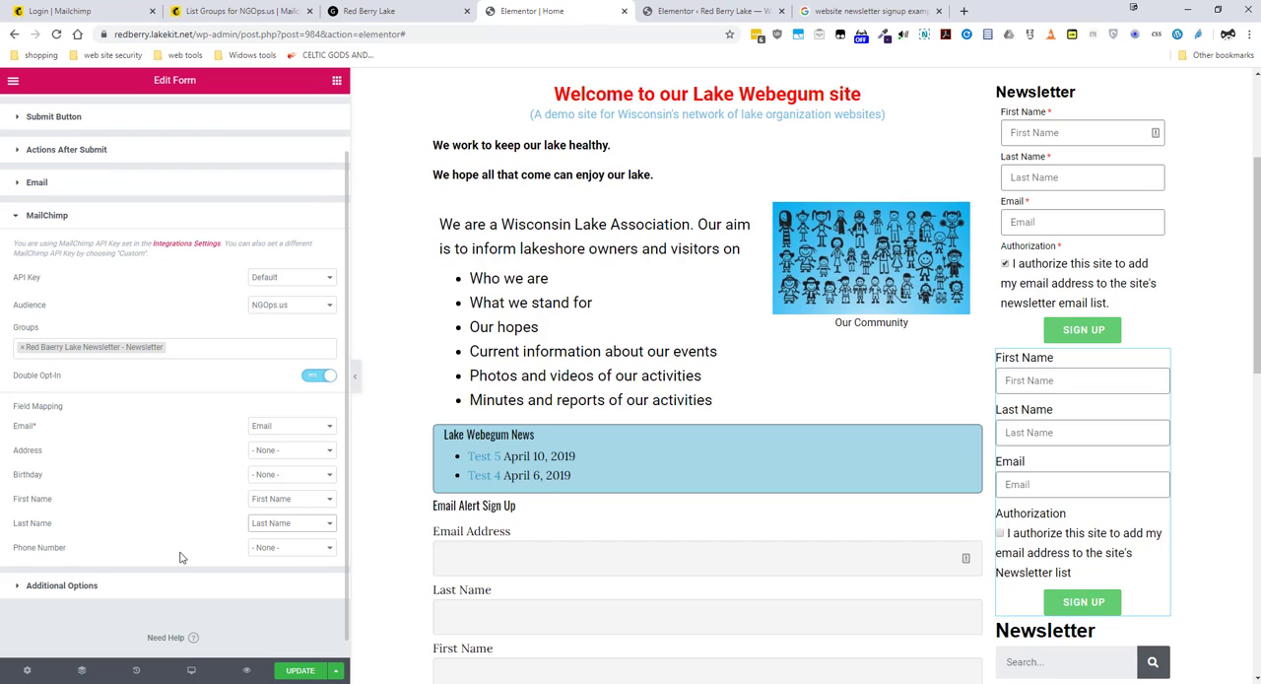
Step: Enable custom messages in the form's additional options
{"action": "scroll", "coordinate": [184, 558], "scroll_direction": "down", "scroll_amount": 1}
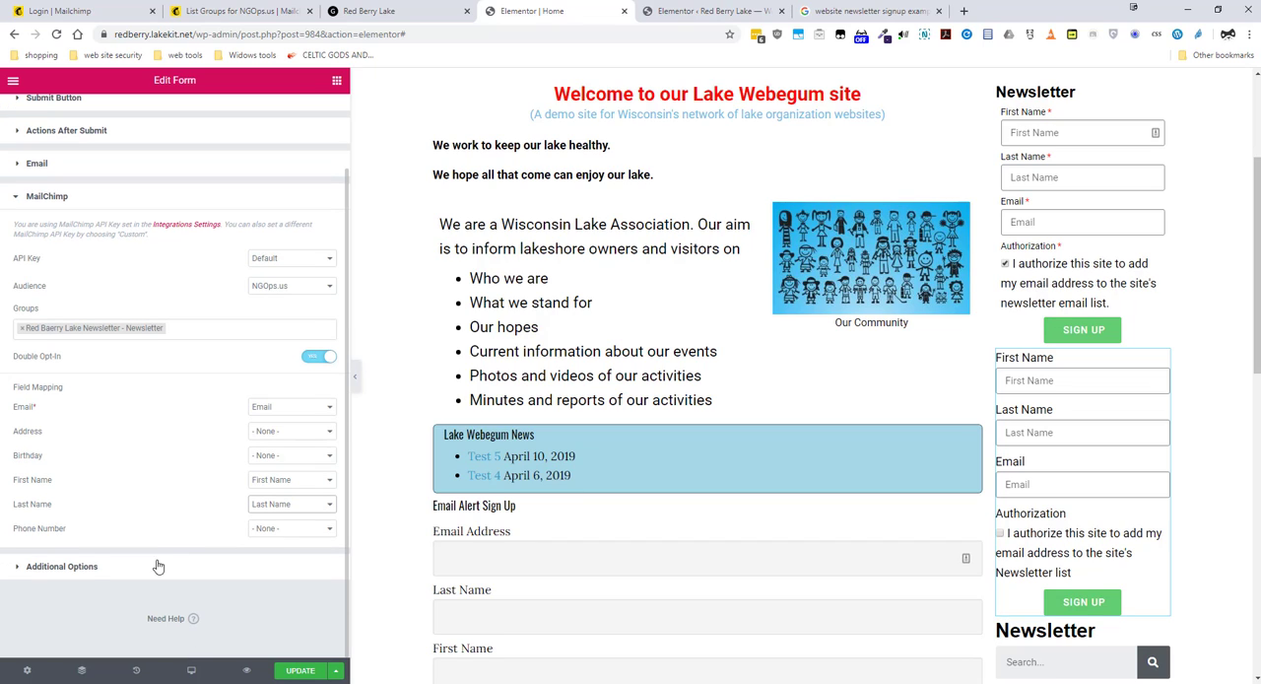
{"action": "left_click", "coordinate": [17, 569]}
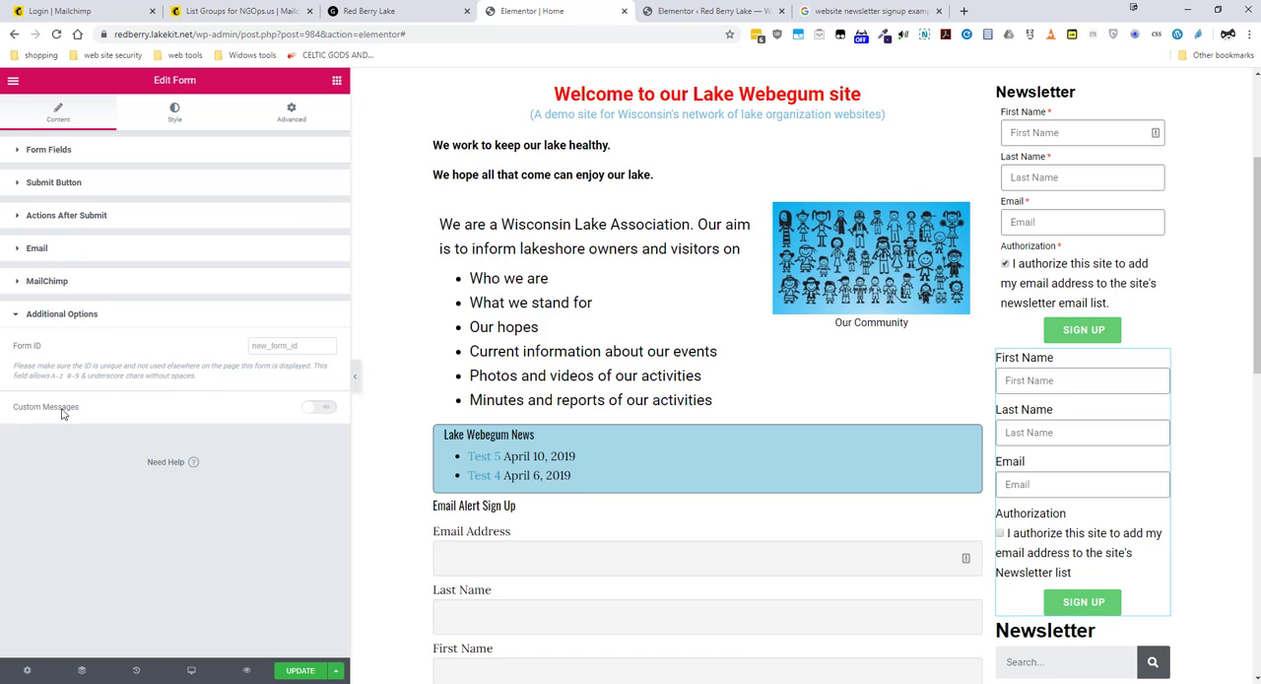
{"action": "left_click", "coordinate": [317, 406]}
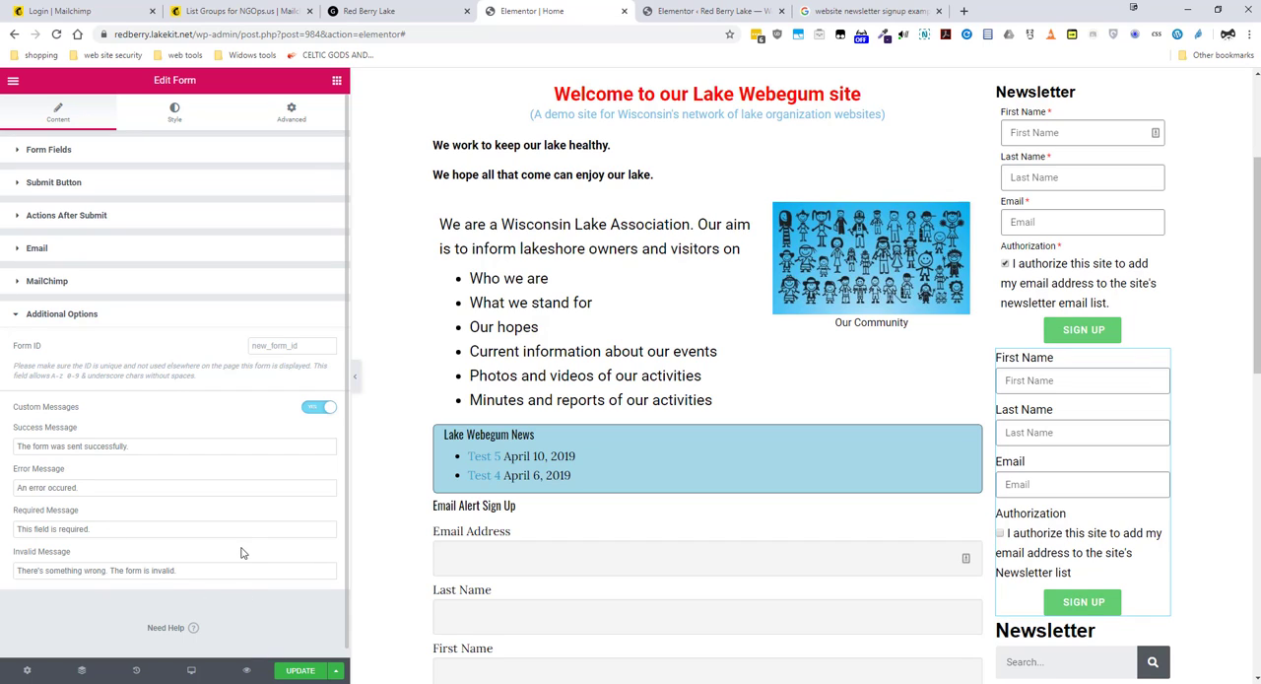
Step: Make the First Name and Last Name form fields required
{"action": "left_click", "coordinate": [19, 152]}
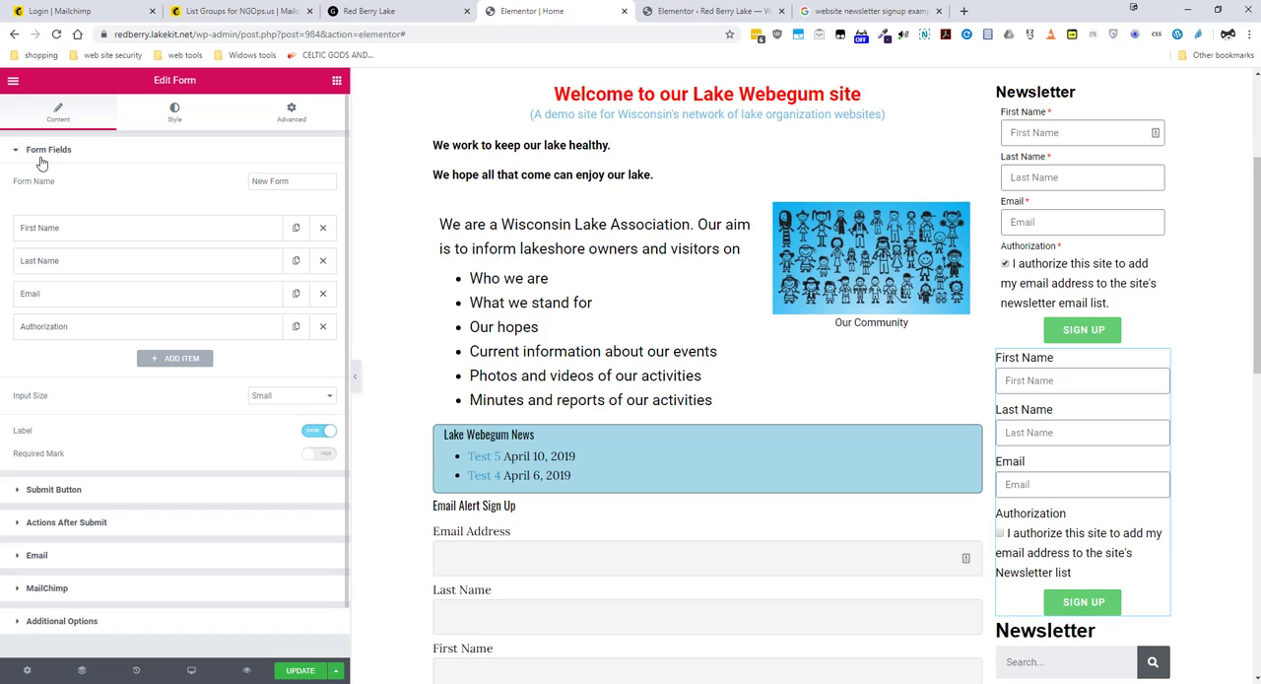
{"action": "left_click", "coordinate": [109, 231]}
{"action": "left_click", "coordinate": [318, 357]}
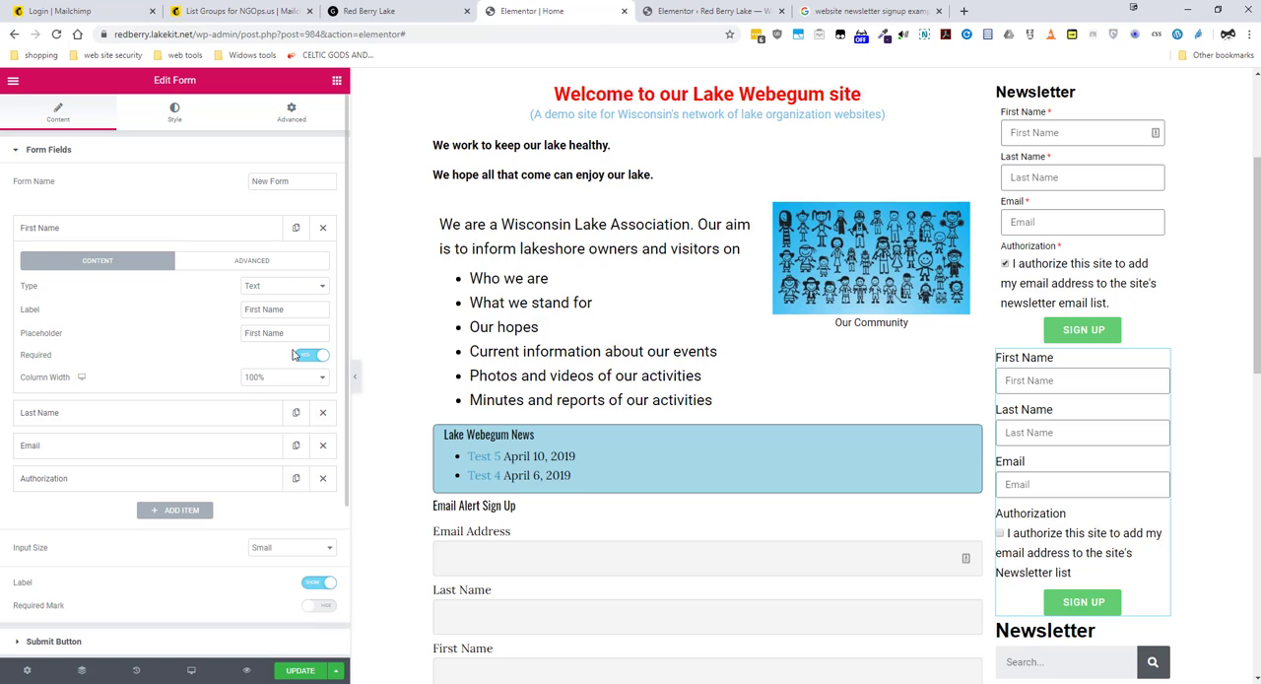
{"action": "left_click", "coordinate": [107, 234]}
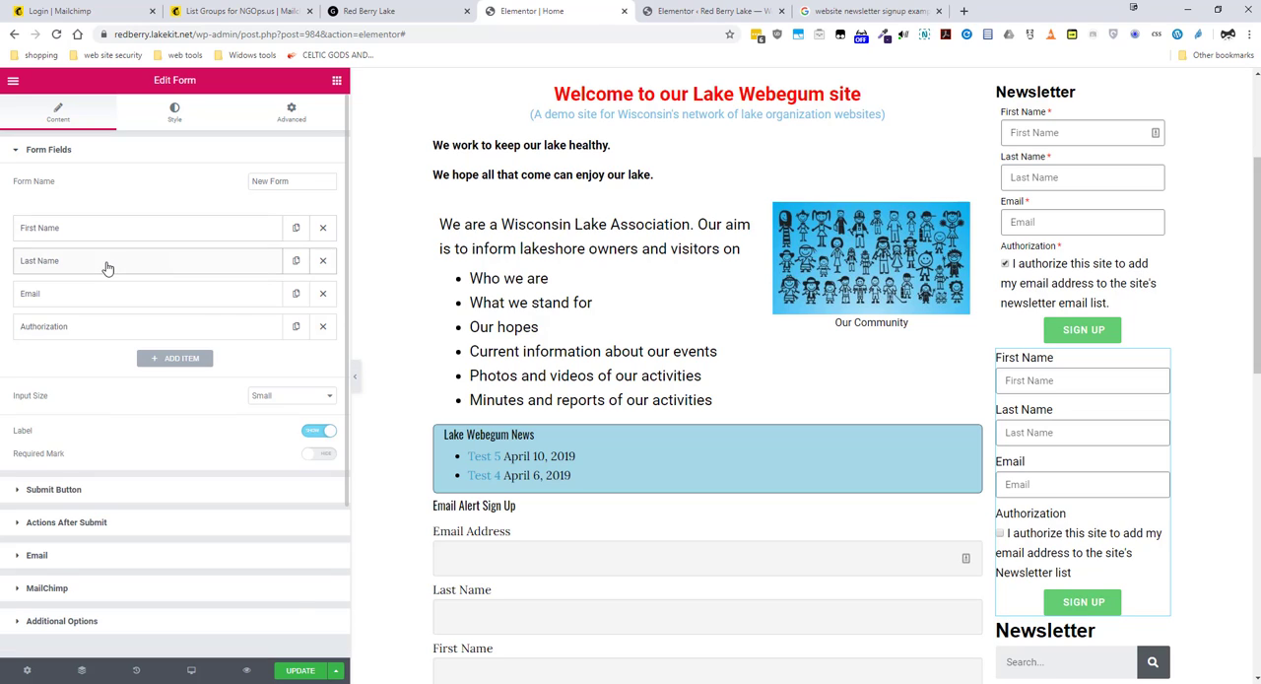
{"action": "left_click", "coordinate": [110, 268]}
{"action": "left_click", "coordinate": [312, 387]}
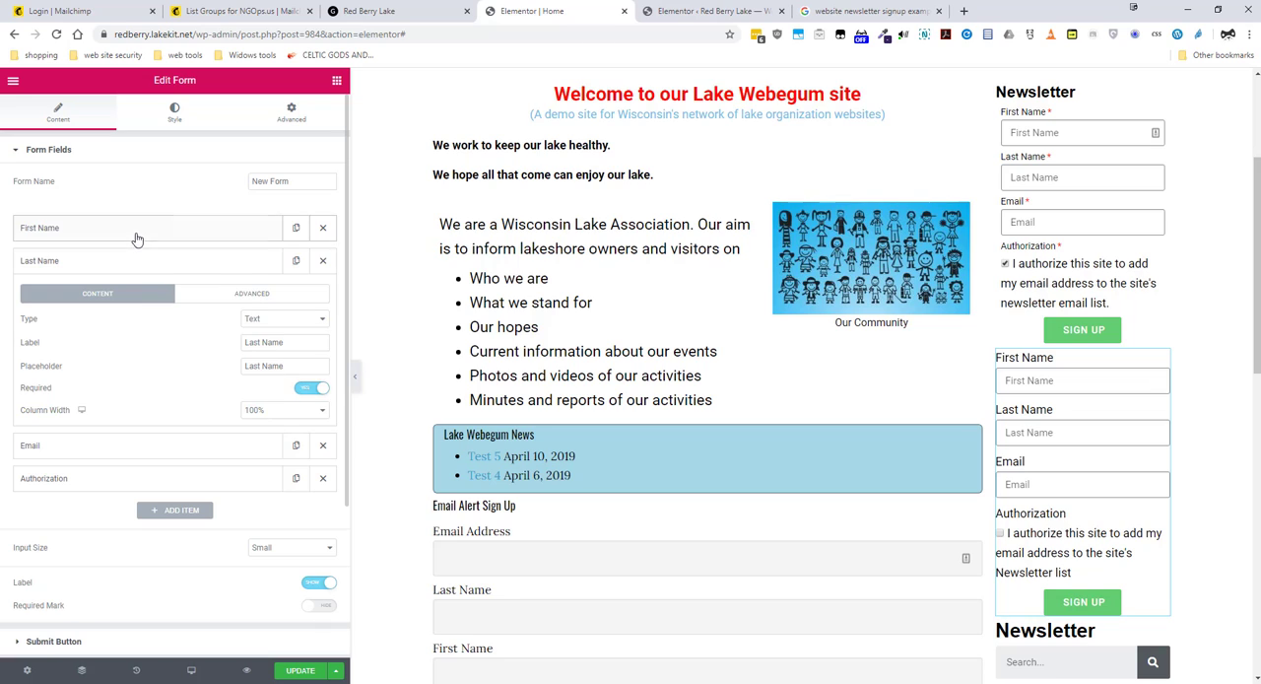
{"action": "left_click", "coordinate": [136, 234]}
{"action": "left_click", "coordinate": [132, 232]}
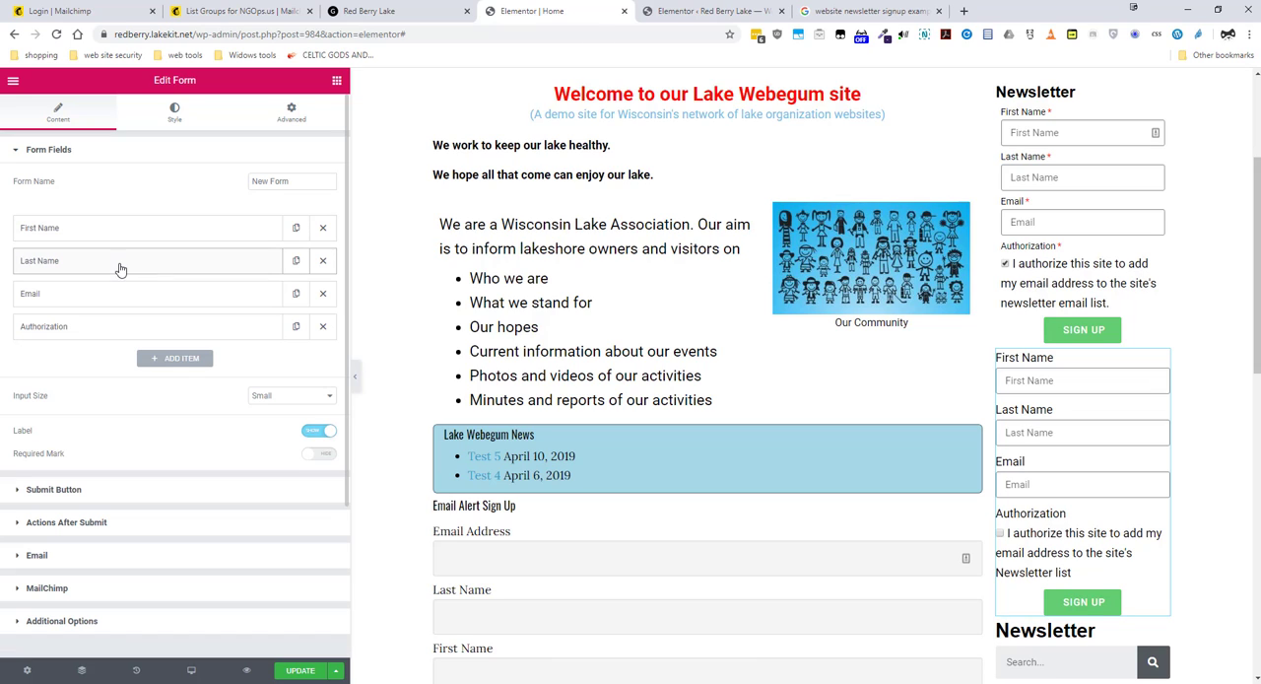
Step: Make sure the Email and Authorization form fields are also set as required
{"action": "left_click", "coordinate": [121, 300]}
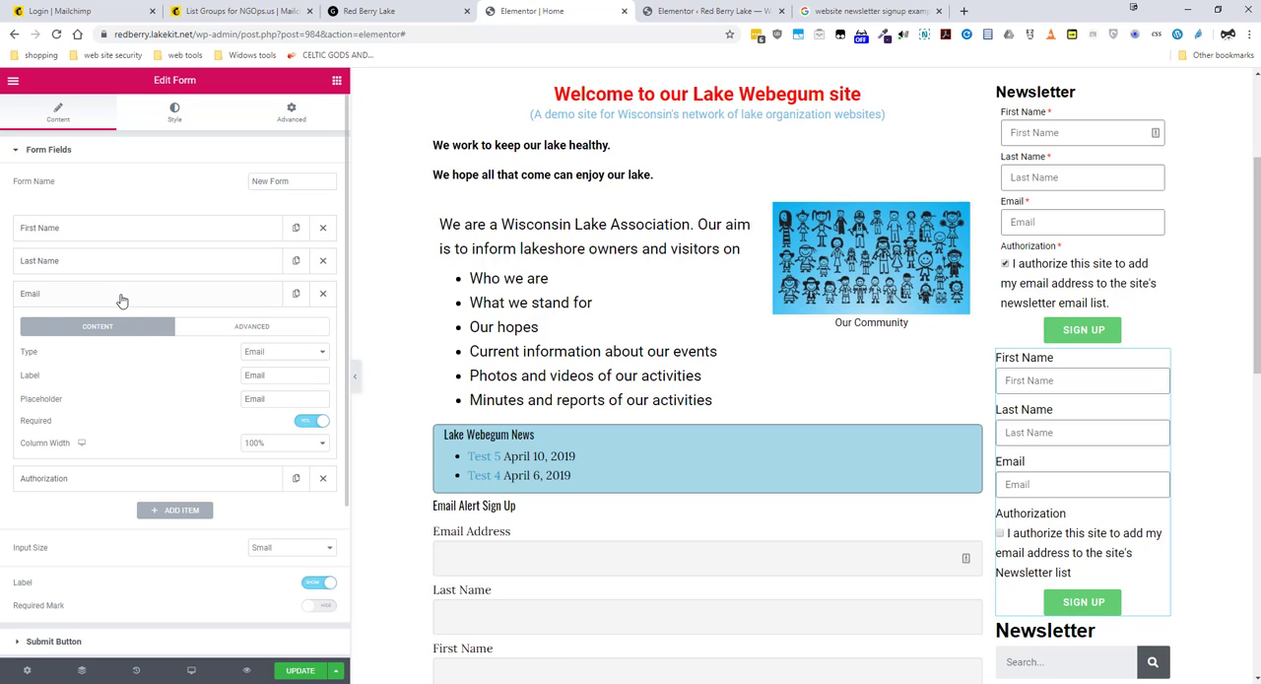
{"action": "left_click", "coordinate": [119, 293]}
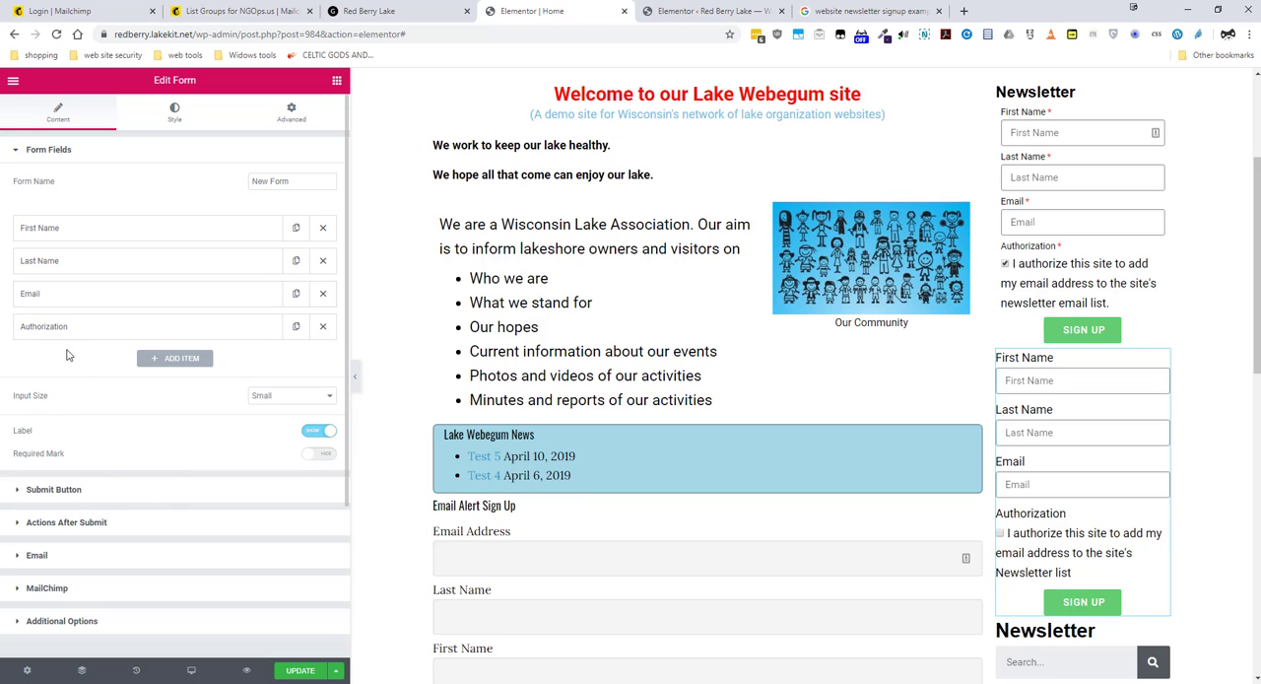
{"action": "left_click", "coordinate": [90, 327]}
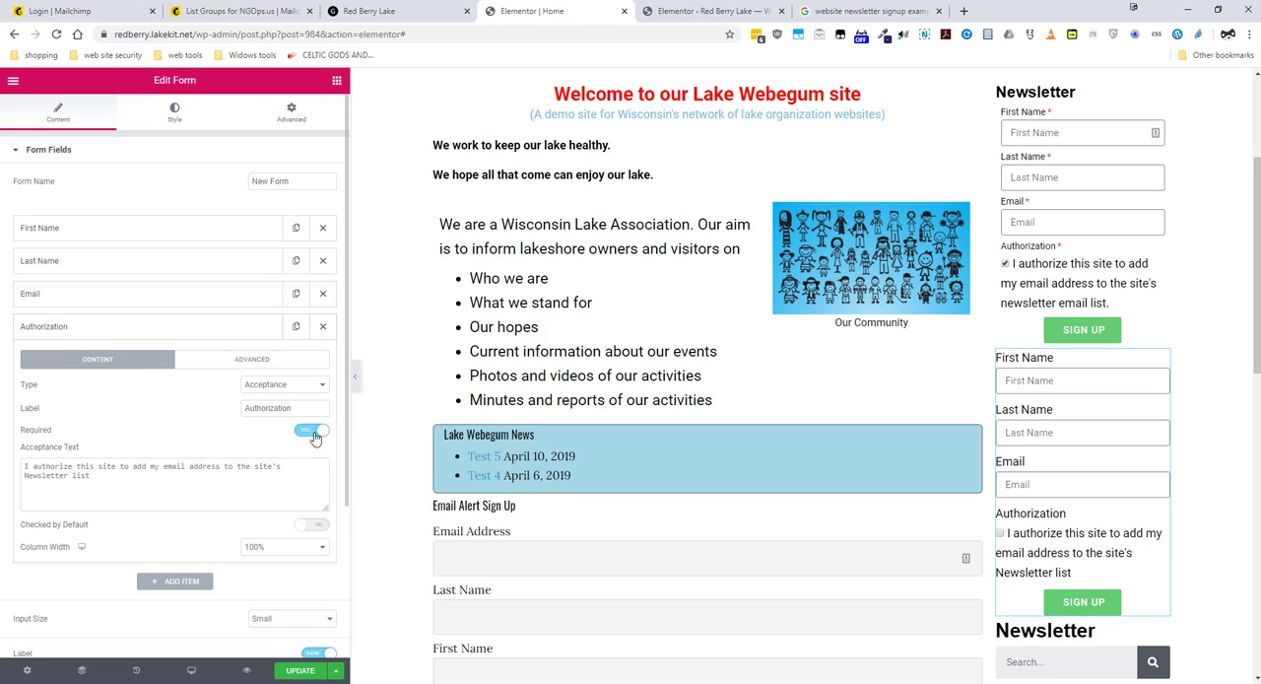
{"action": "left_click", "coordinate": [133, 331]}
Step: Update the page, reload the editor and compare the two signup forms in the sidebar
{"action": "left_click", "coordinate": [297, 669]}
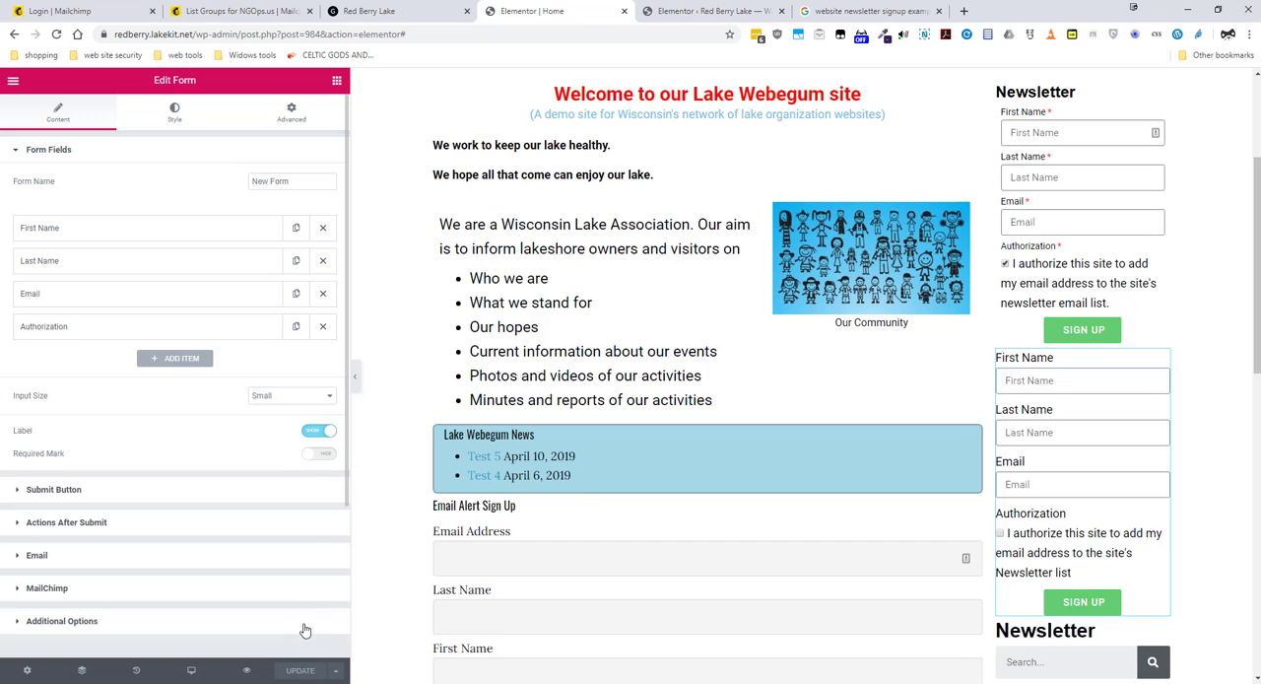
{"action": "left_click", "coordinate": [57, 36]}
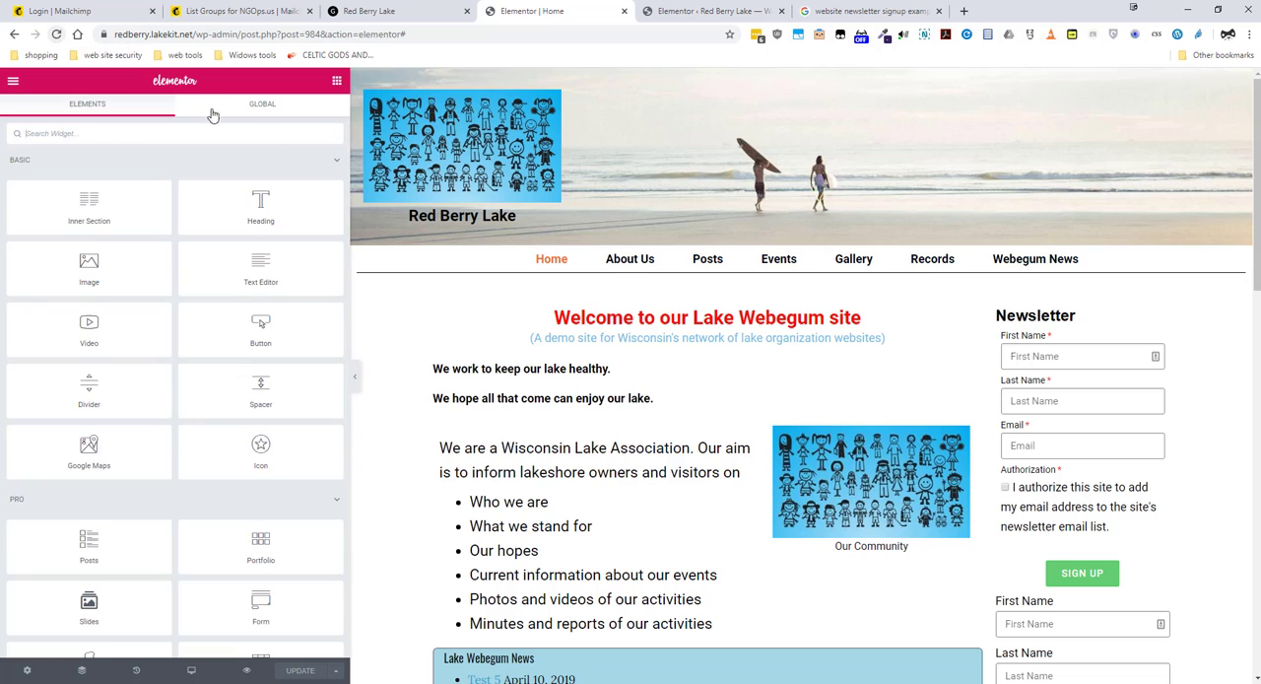
{"action": "scroll", "coordinate": [1054, 563], "scroll_direction": "down", "scroll_amount": 1}
{"action": "scroll", "coordinate": [1054, 563], "scroll_direction": "down", "scroll_amount": 3}
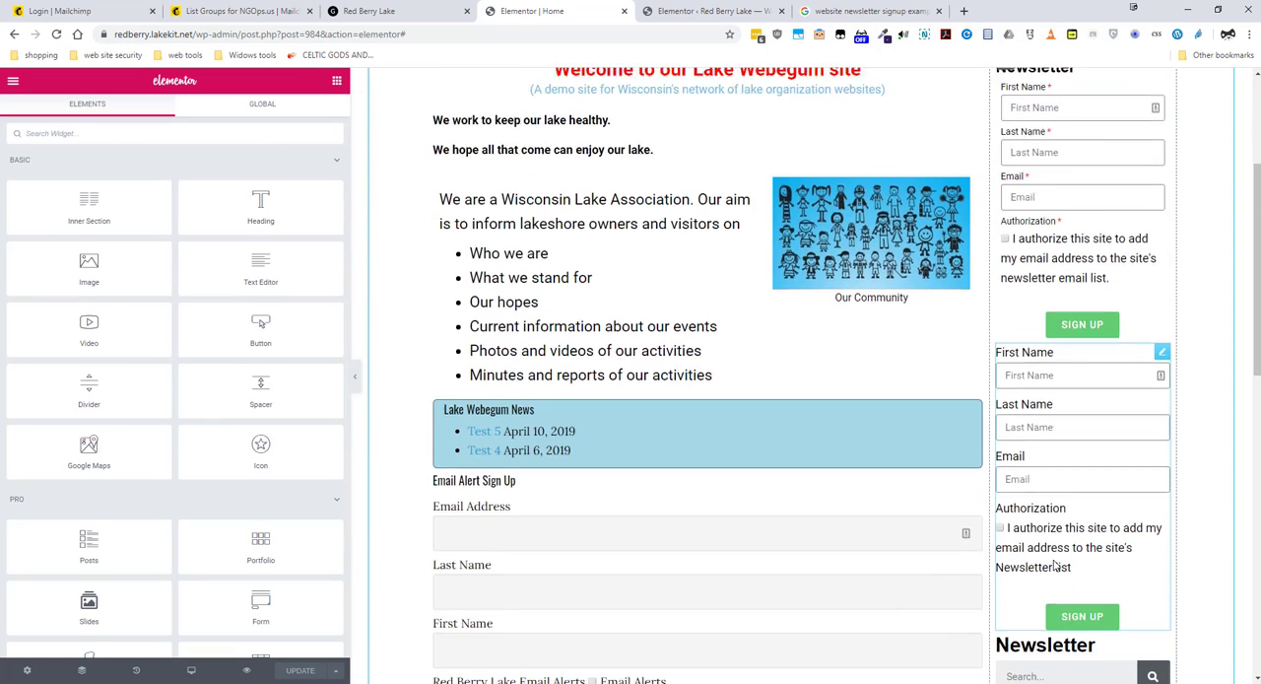
{"action": "scroll", "coordinate": [1015, 559], "scroll_direction": "up", "scroll_amount": 1}
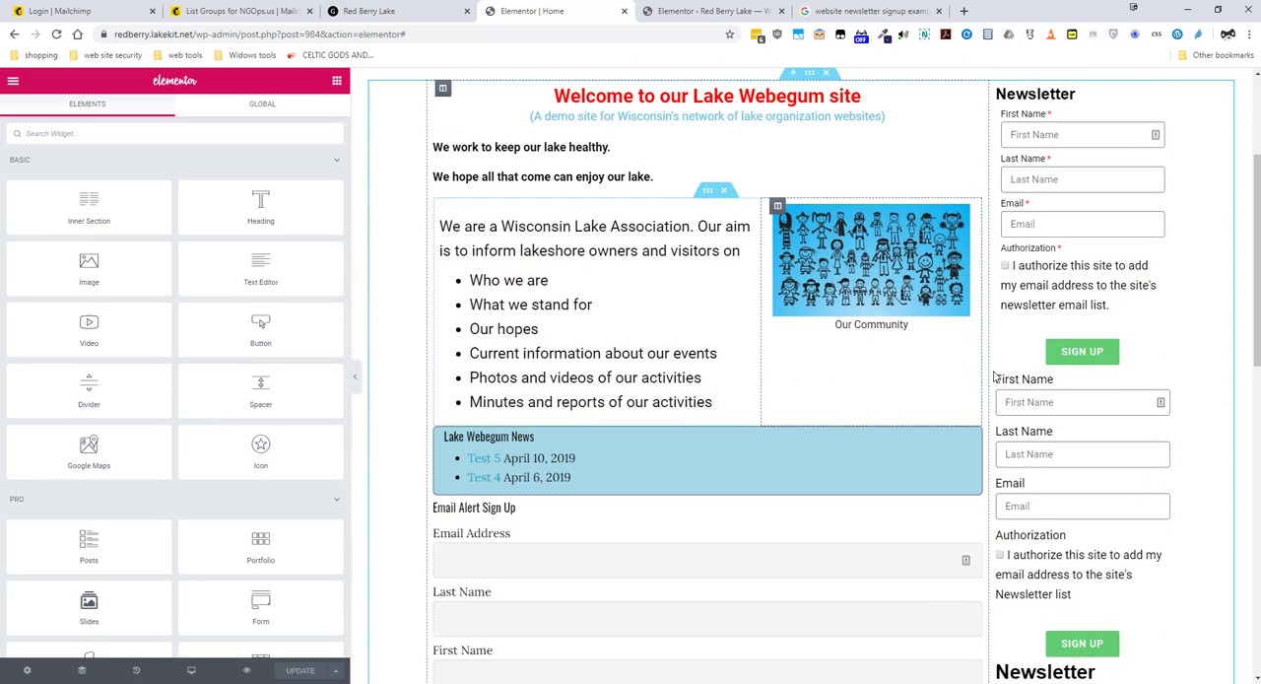